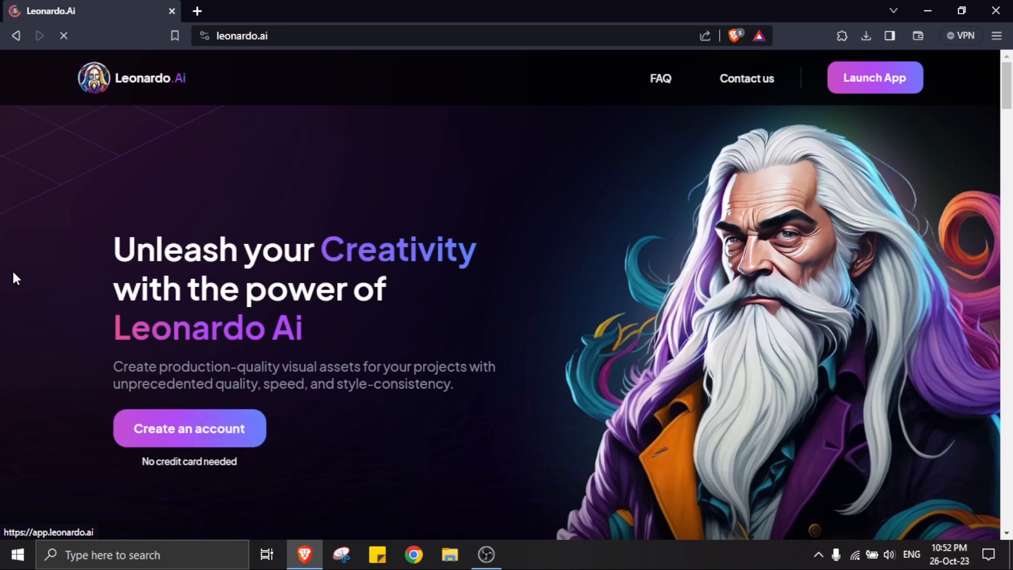
Open the account creation page, sign in with Google, and open the AI Image Generation tool.
left_click(160, 434)
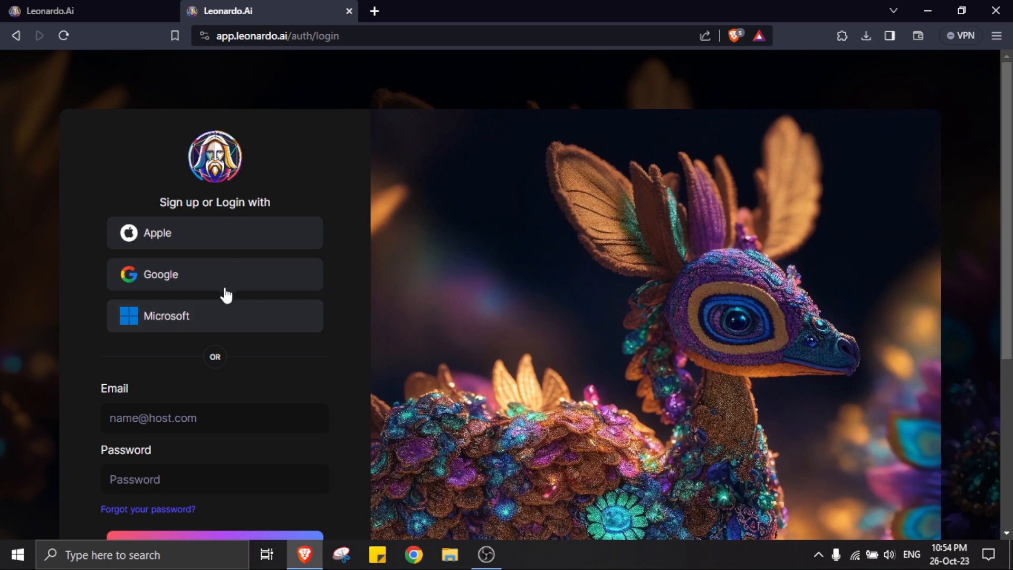
scroll(222, 298, "down", 5)
scroll(169, 283, "up", 4)
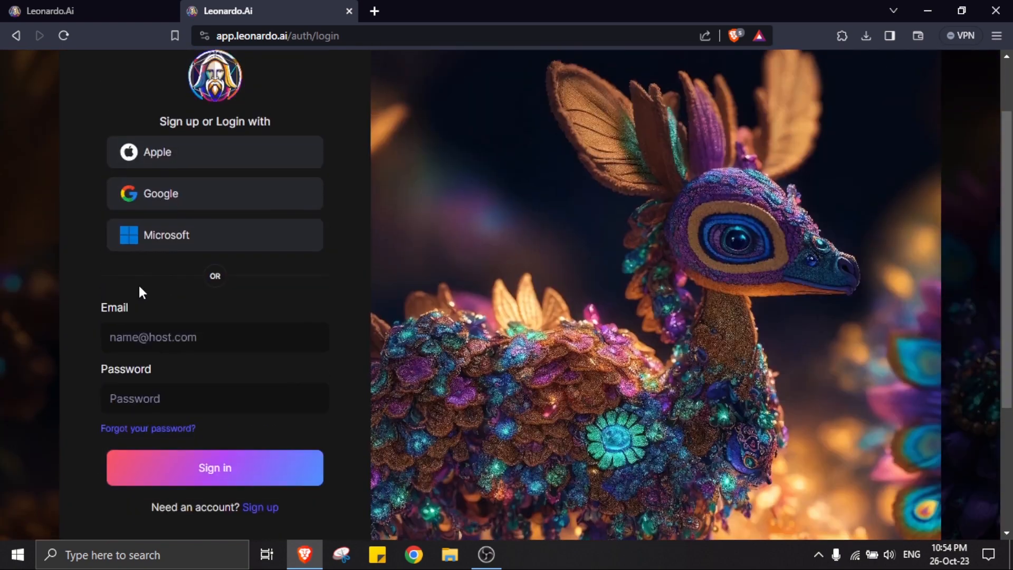
scroll(153, 420, "down", 2)
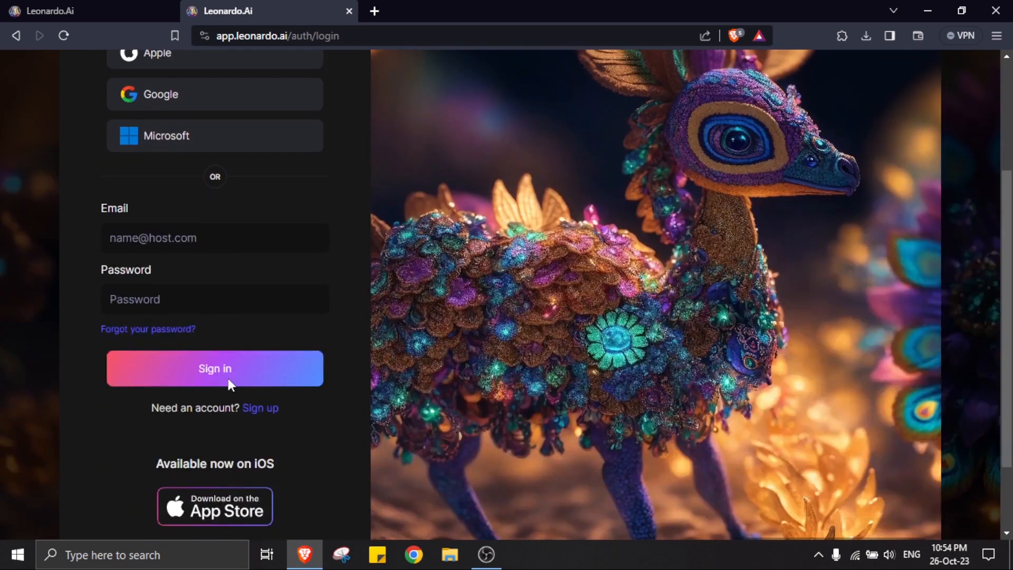
scroll(137, 274, "up", 4)
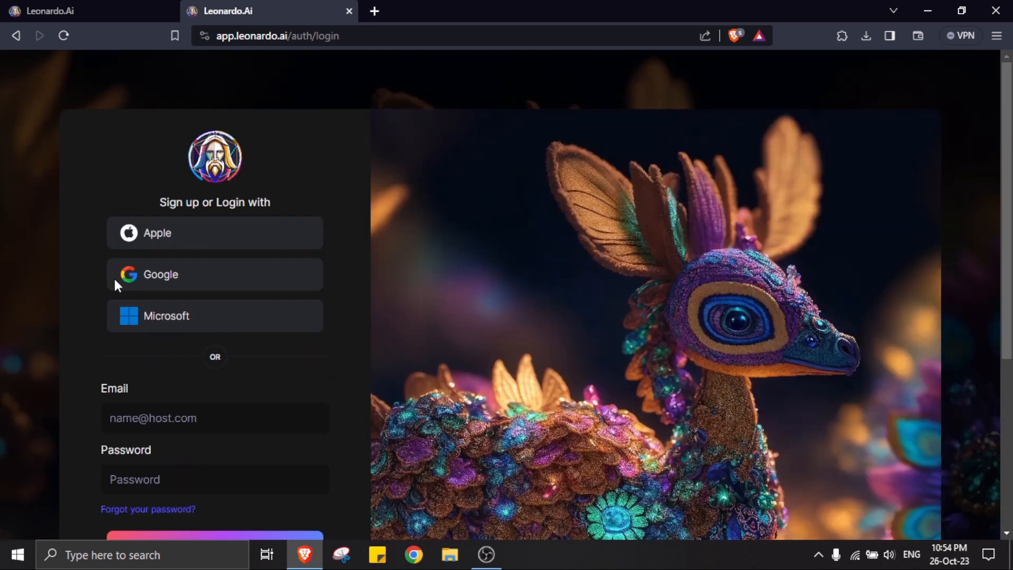
left_click(156, 285)
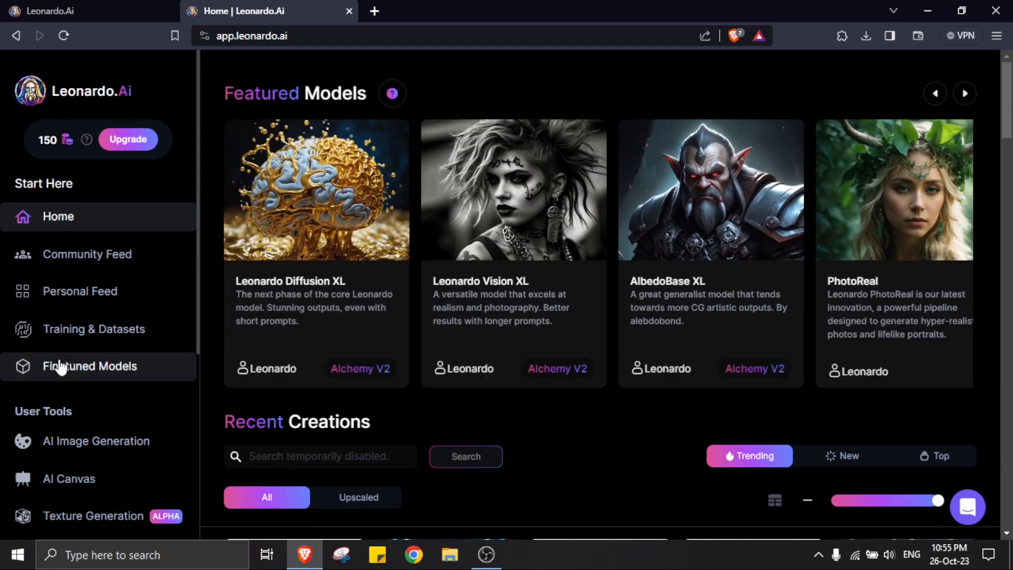
left_click(74, 446)
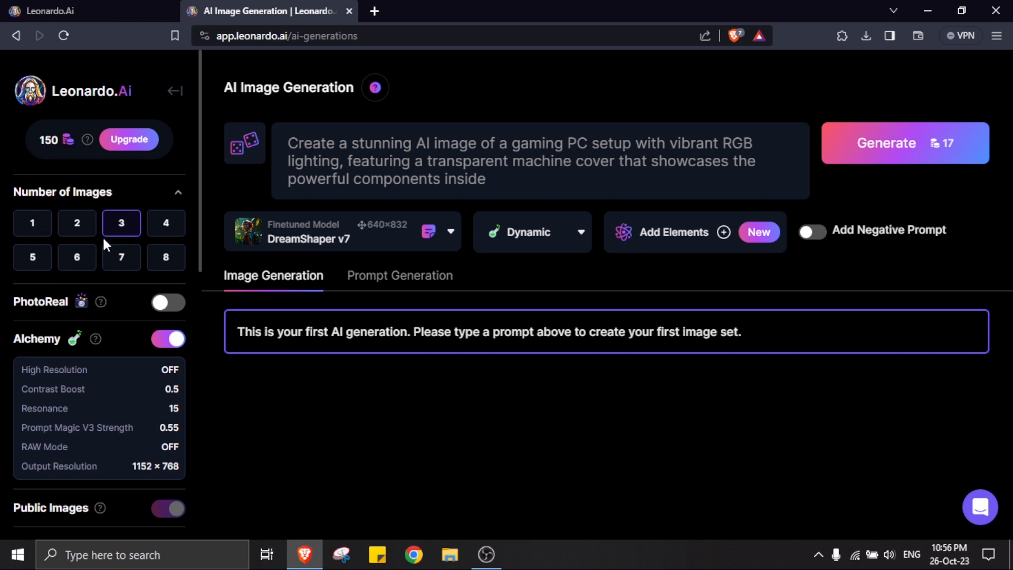
Examine the image generation settings, including the Alchemy options, input dimensions, guidance scale and image input options.
scroll(96, 318, "down", 2)
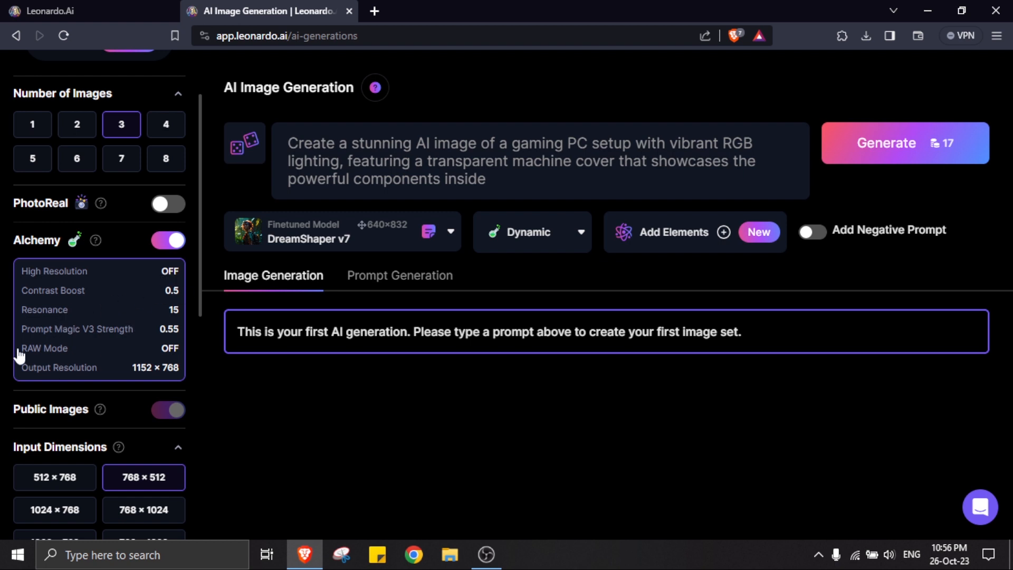
left_click(142, 316)
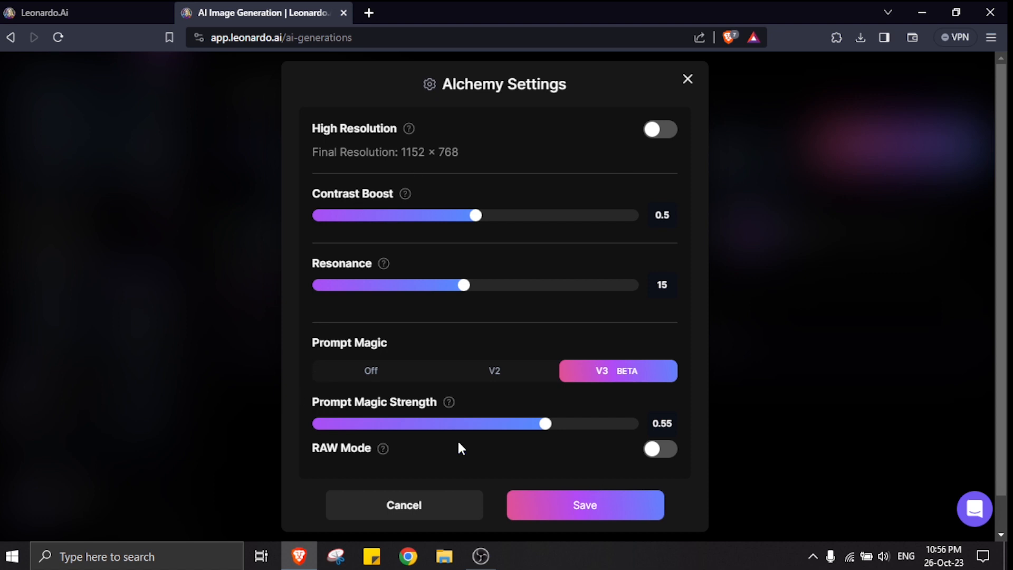
left_click(688, 81)
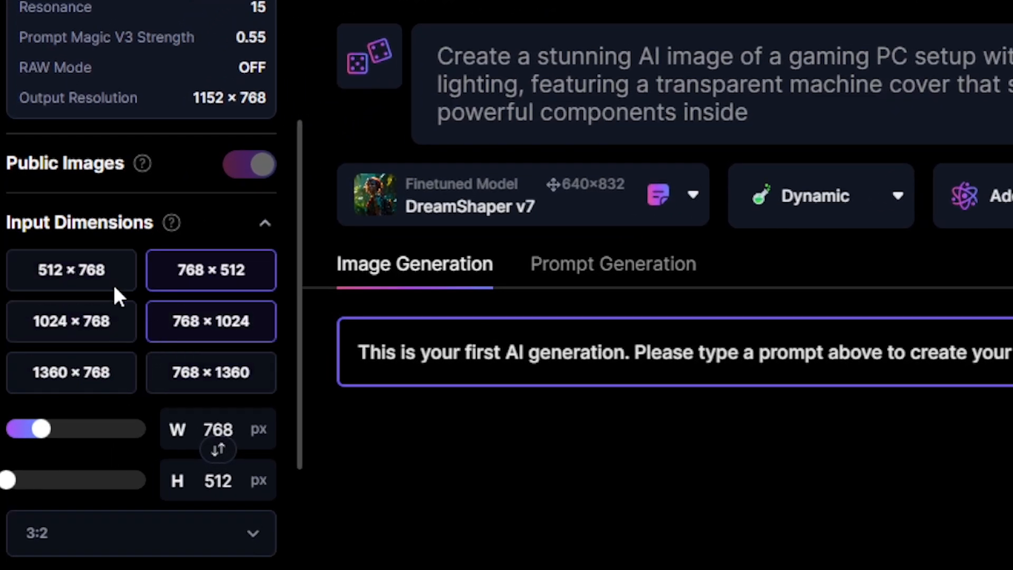
scroll(117, 397, "down", 3)
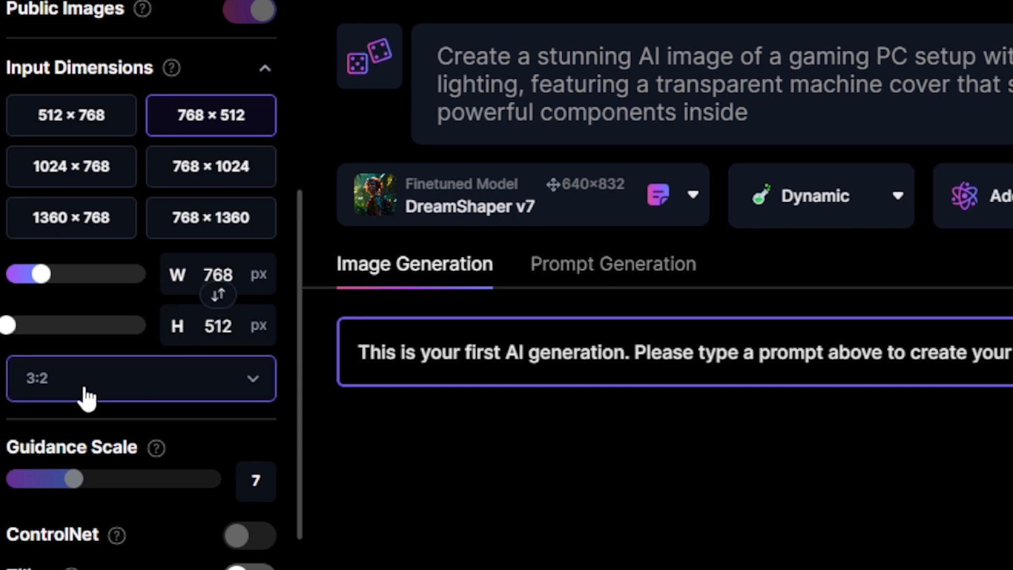
mouse_move(161, 452)
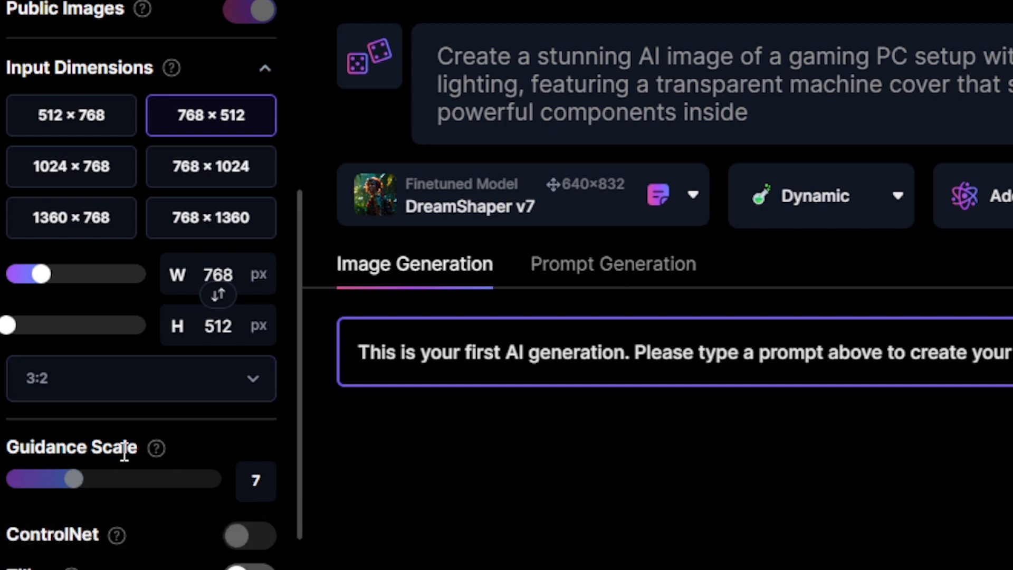
scroll(145, 527, "down", 6)
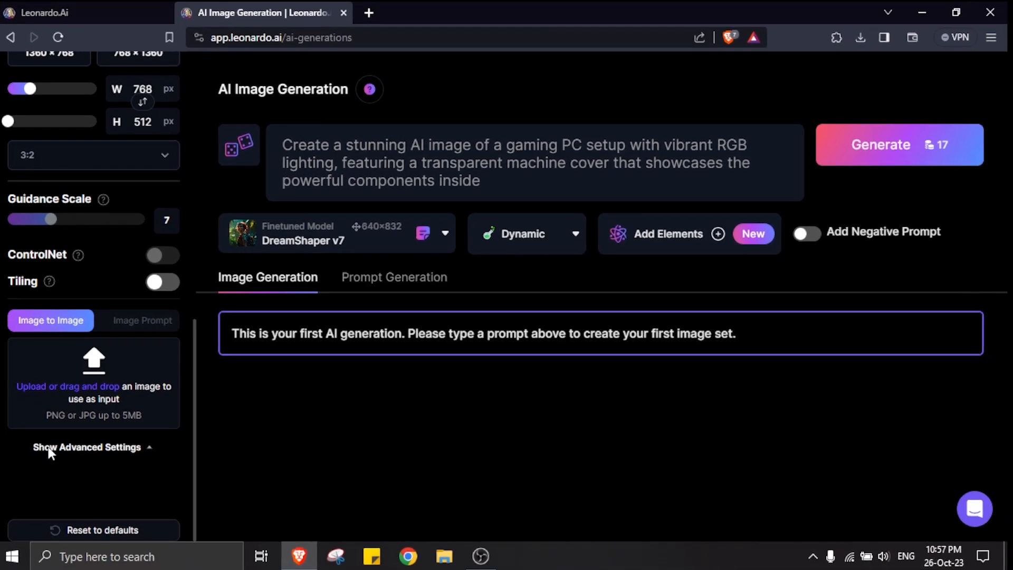
scroll(107, 459, "up", 8)
scroll(109, 460, "up", 3)
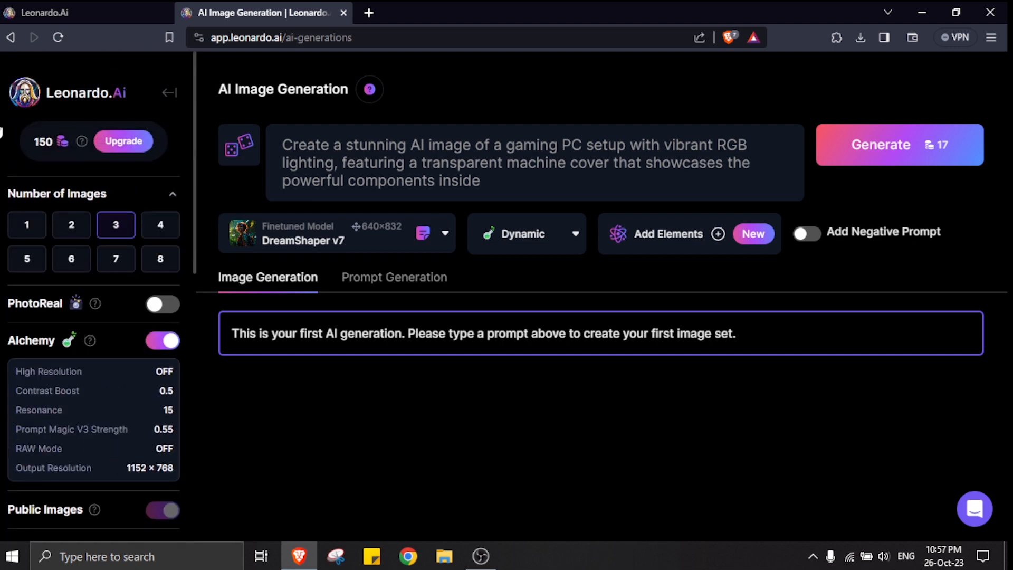
Clear the existing gaming PC text from the image prompt.
left_click(344, 148)
key("ctrl+a")
key("BackSpace")
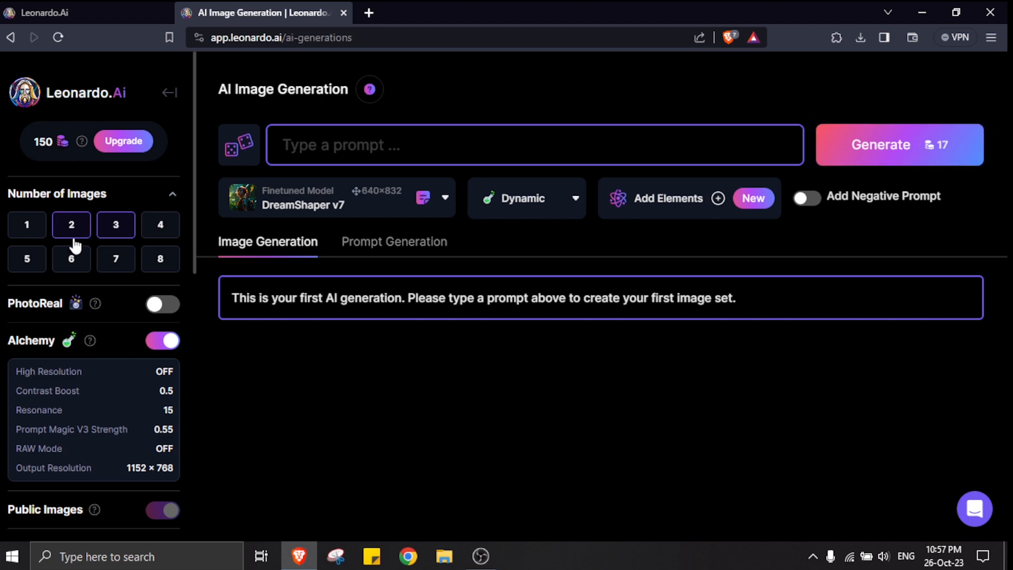
Try image counts of 2 and 1, and return the number of images to 3.
left_click(102, 233)
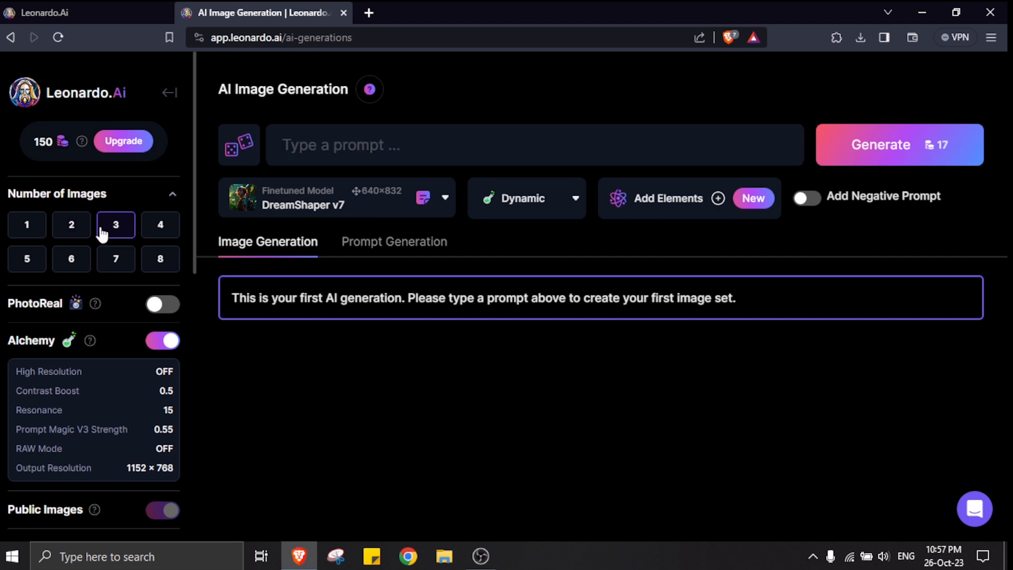
left_click(75, 228)
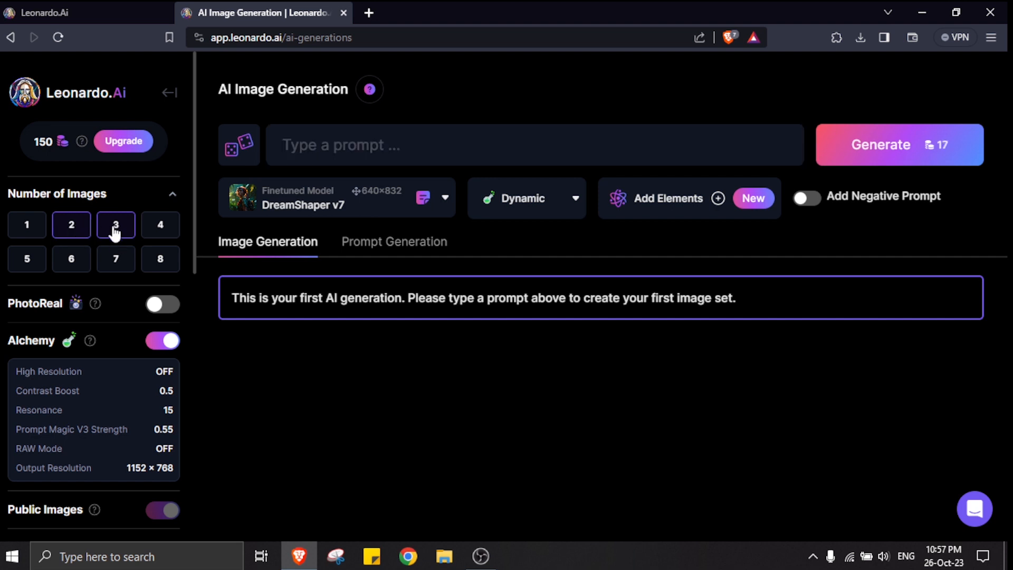
left_click(29, 227)
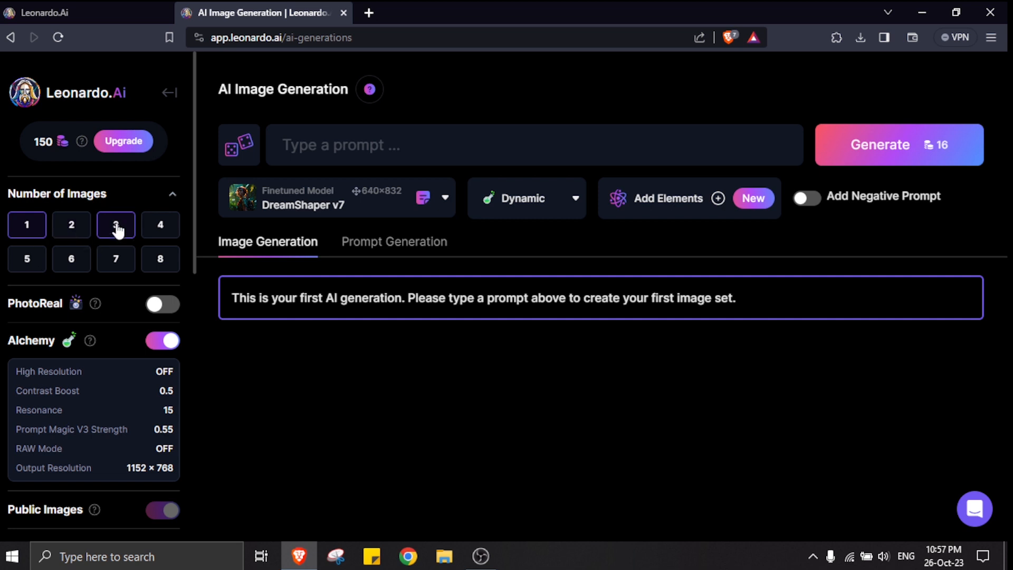
left_click(117, 228)
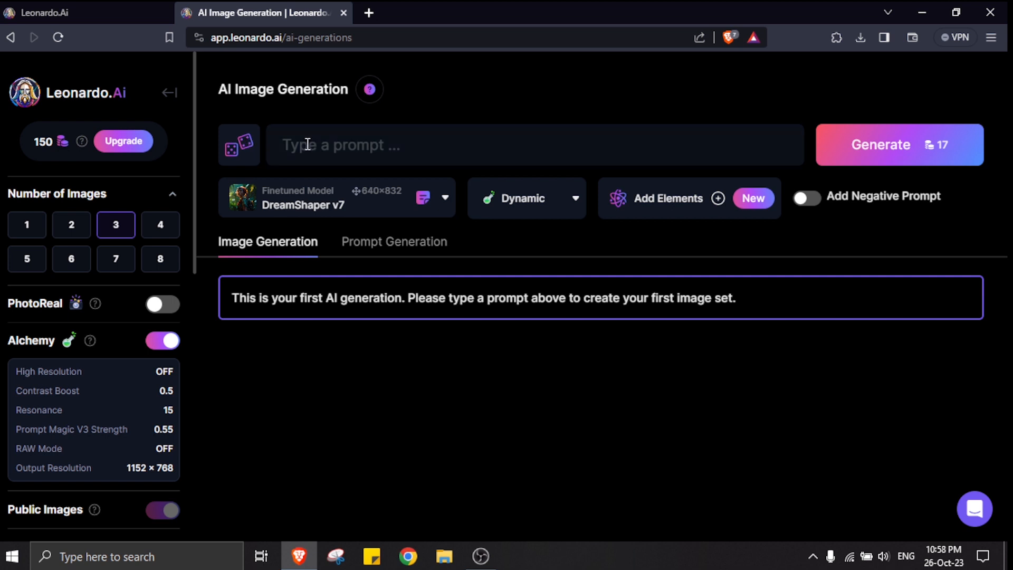
Switch to ChatGPT by opening chat.openai.com in a new browser tab.
left_click(306, 147)
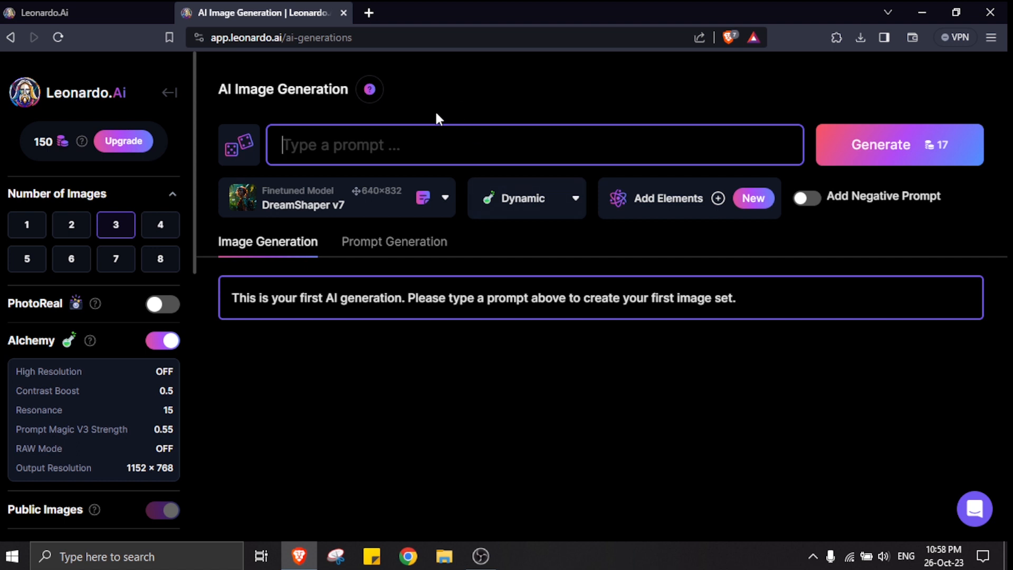
left_click(368, 14)
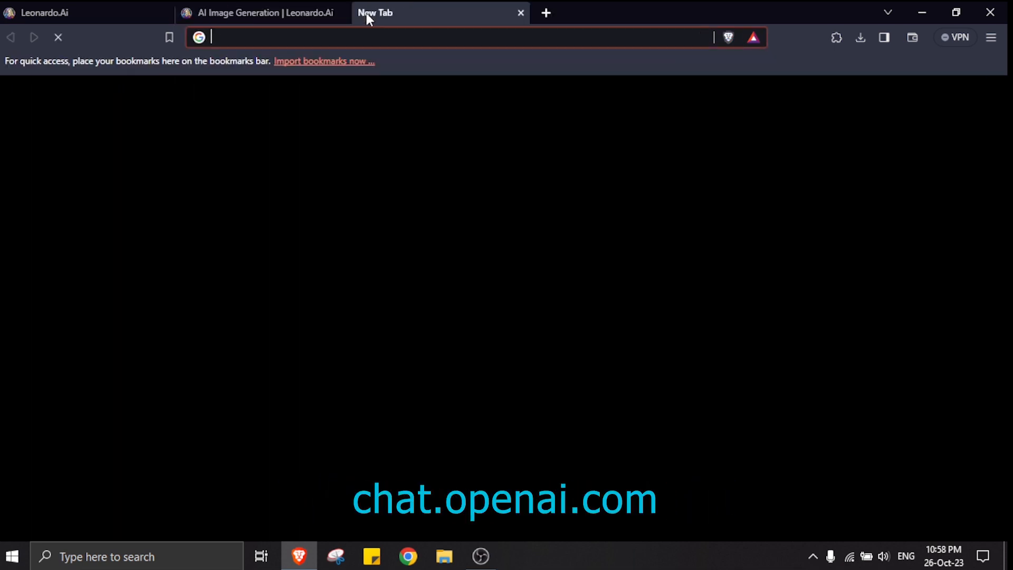
type("Chat")
key("Return")
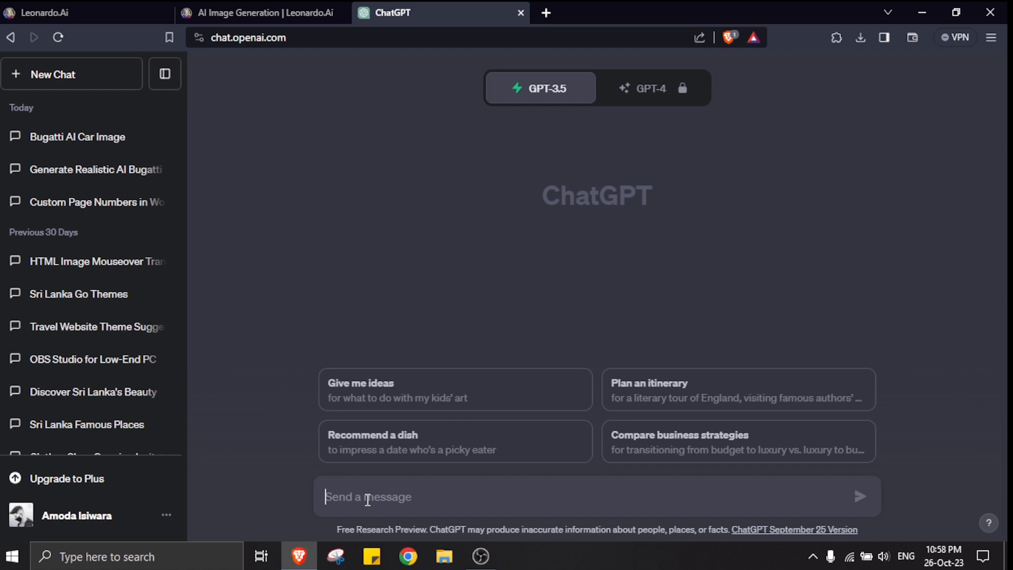
Write the message "Give Me a promt for generate ( gaming Pc Setup with Rgb Mouse , Rgb Keyboard and rgb transparent casing )".
type("Give Me a pro")
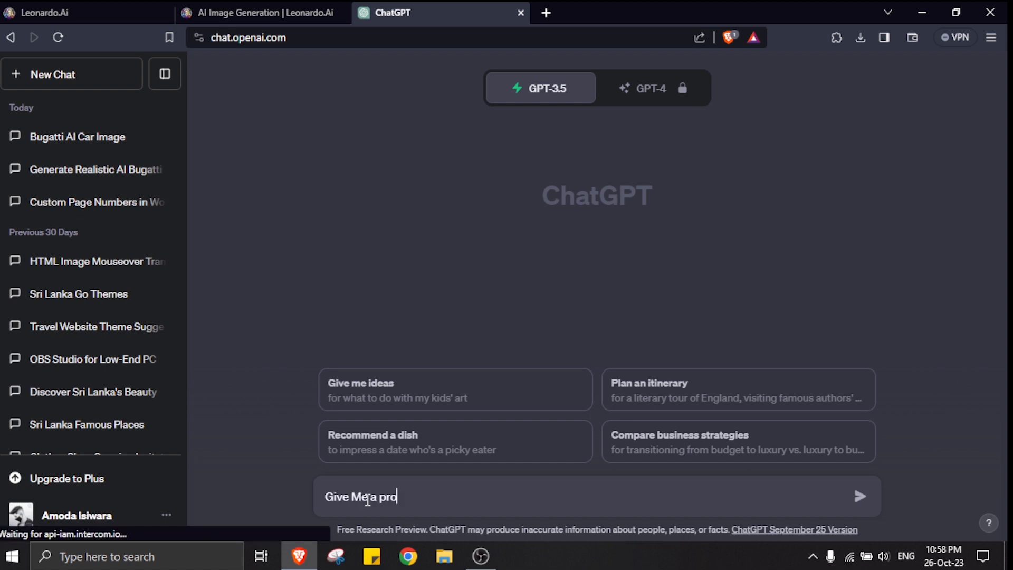
type("mt for")
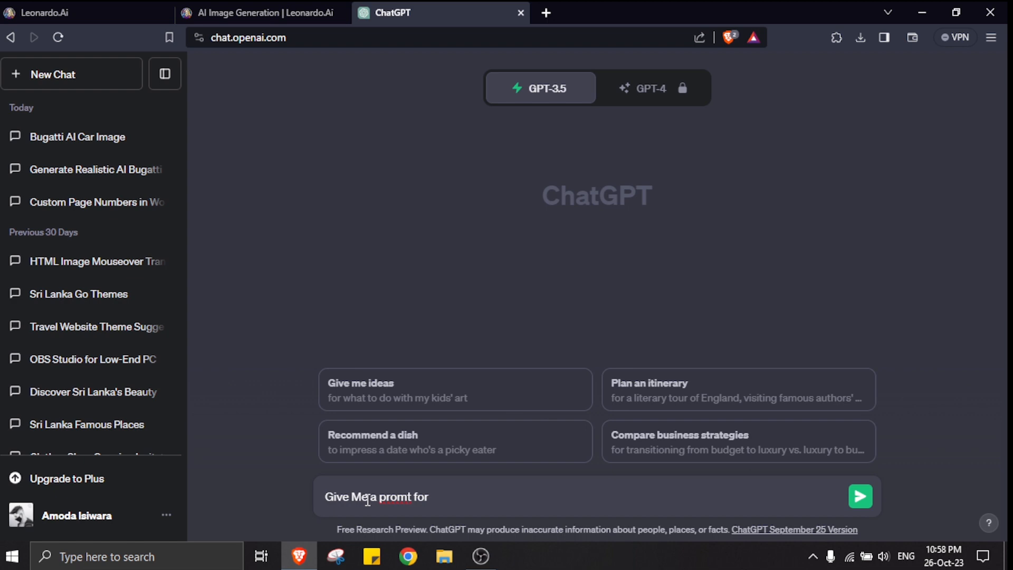
type(" gene")
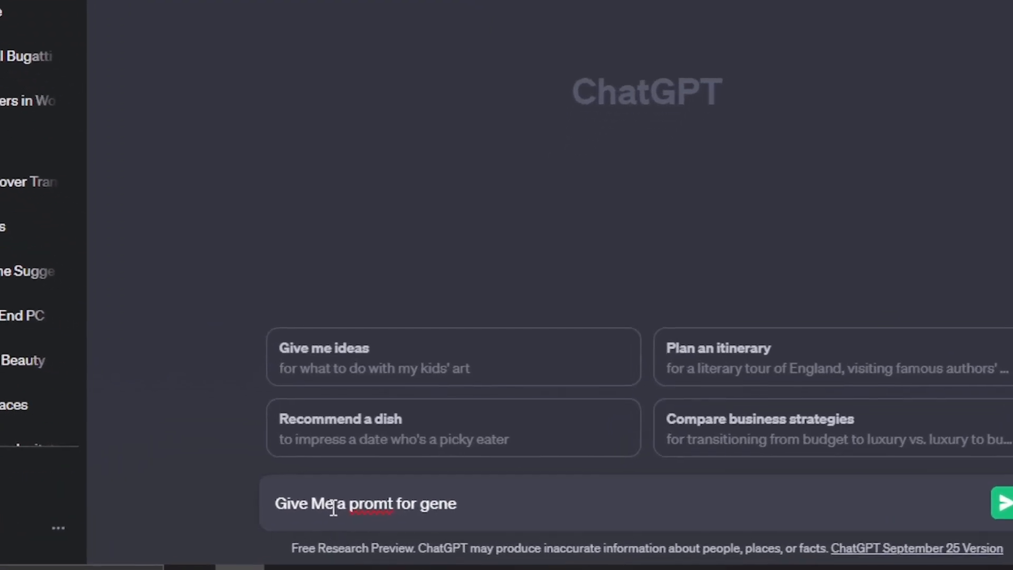
type("rate (")
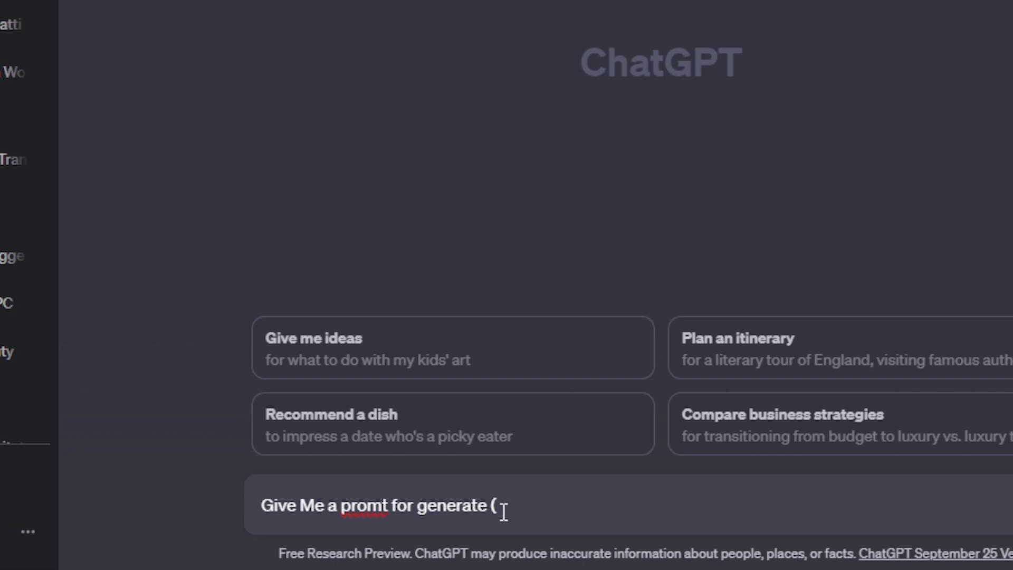
type("gaming Pc Setup")
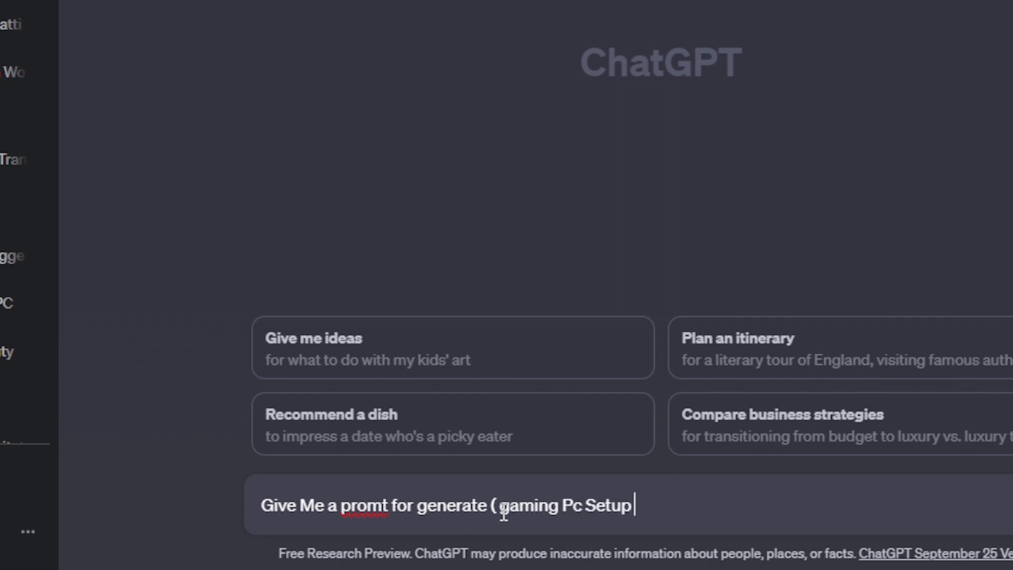
type("  with Rgb Mouse")
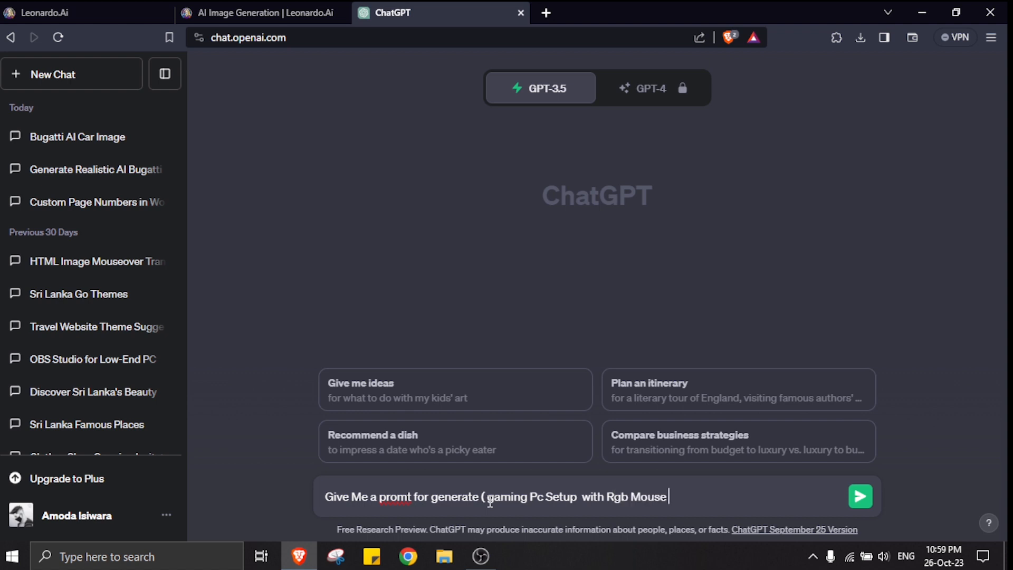
type(" , Rgb Keyboard ,And")
key("BackSpace")
key("BackSpace")
key("BackSpace")
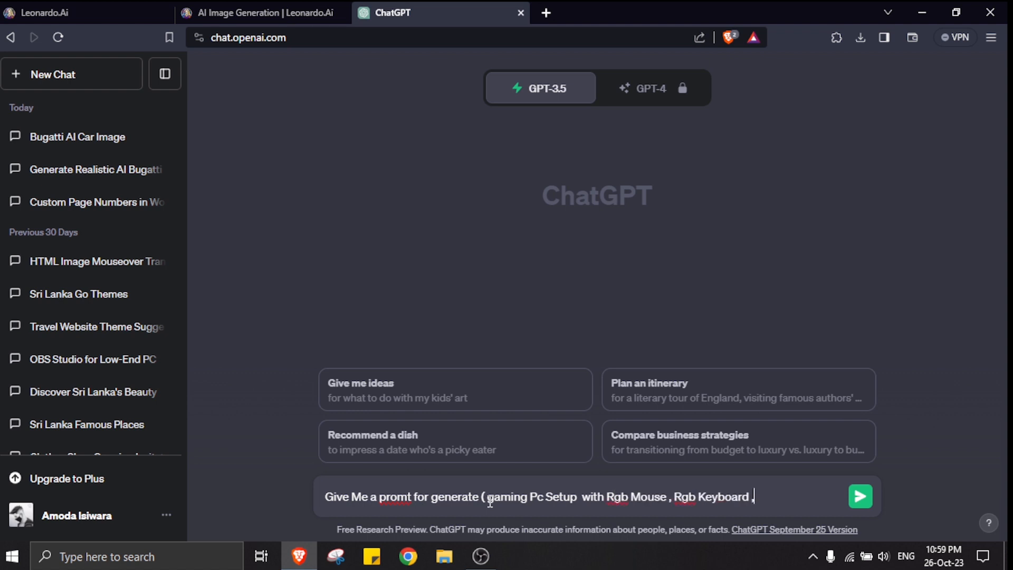
type("and rgb transparent casing )")
Insert "Ai Image" after "generate" in the message and send it.
left_click(481, 480)
type("Ai Imag")
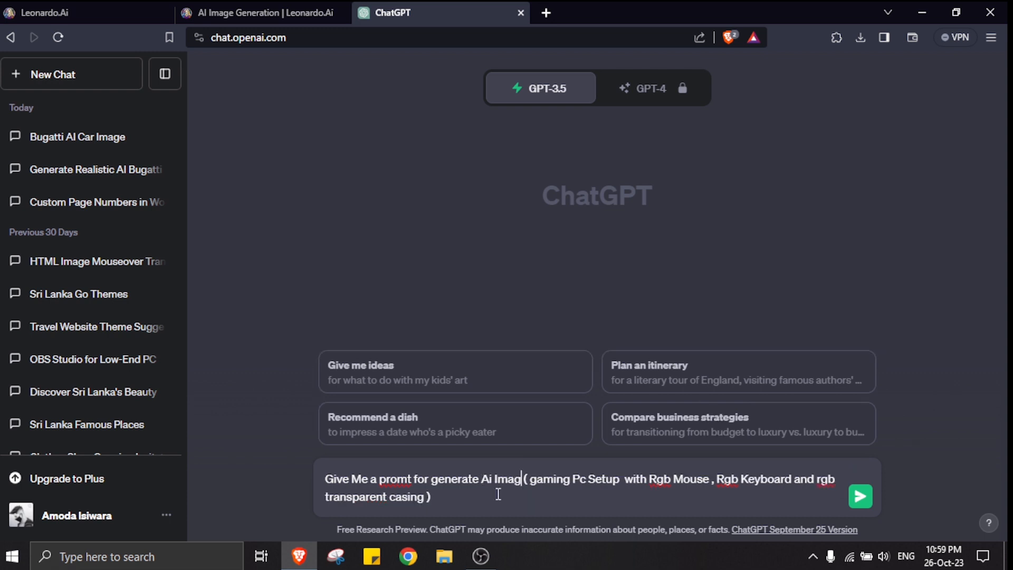
type("e")
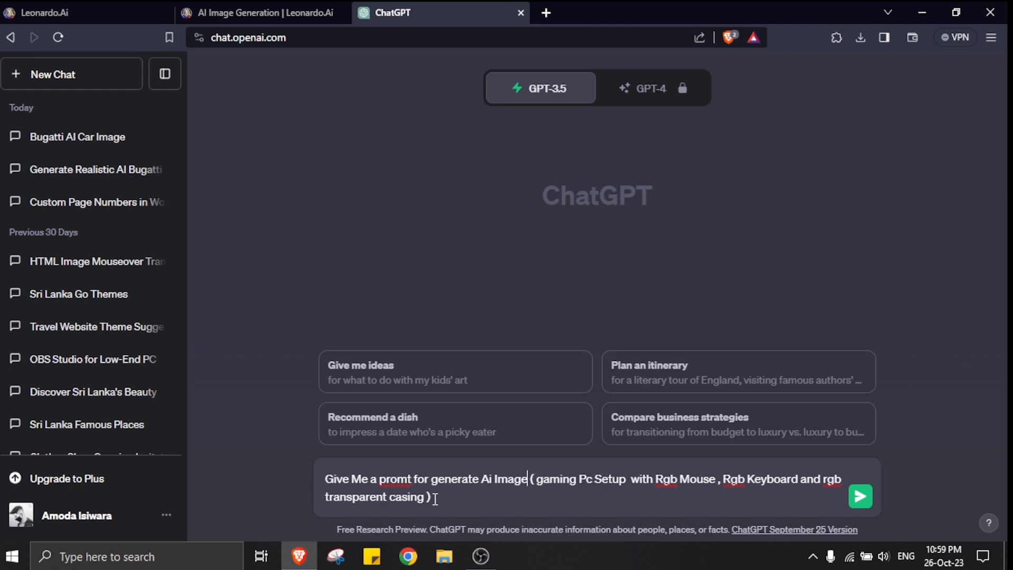
key("Return")
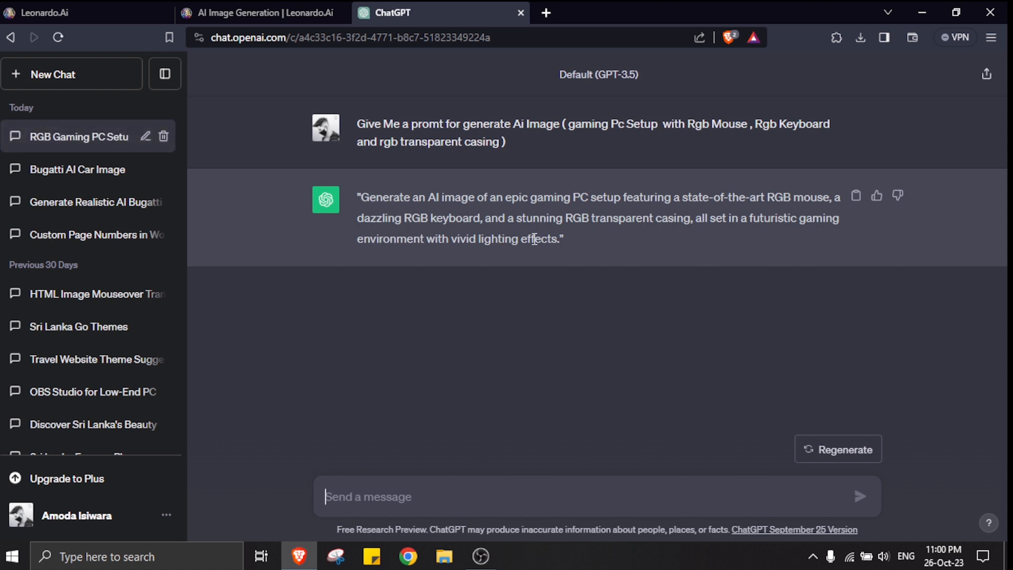
Copy the prompt from ChatGPT's reply without its quotation marks and paste it into Leonardo.Ai's image prompt.
left_click_drag(358, 197, 556, 241)
key("ctrl+c")
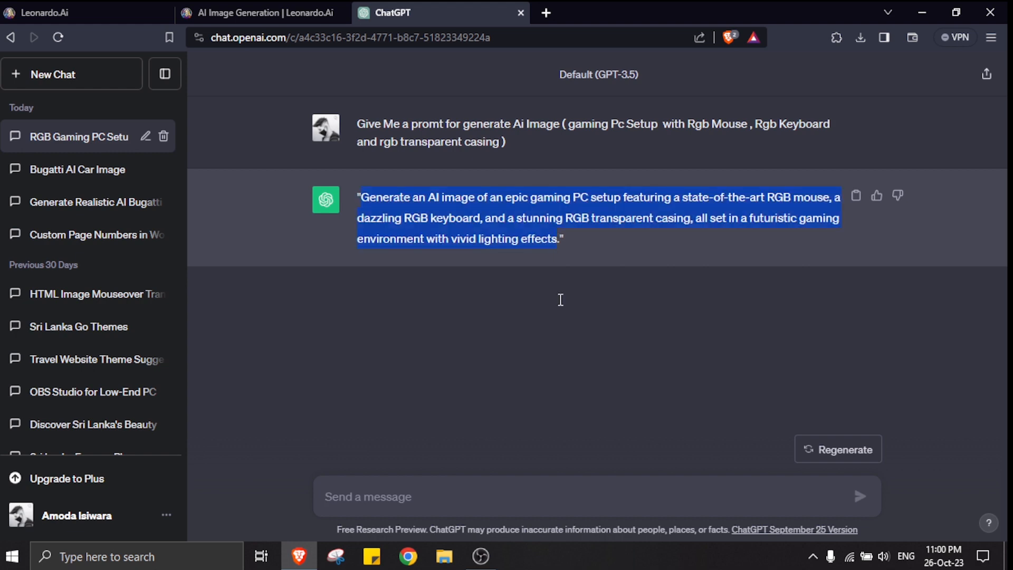
left_click(249, 11)
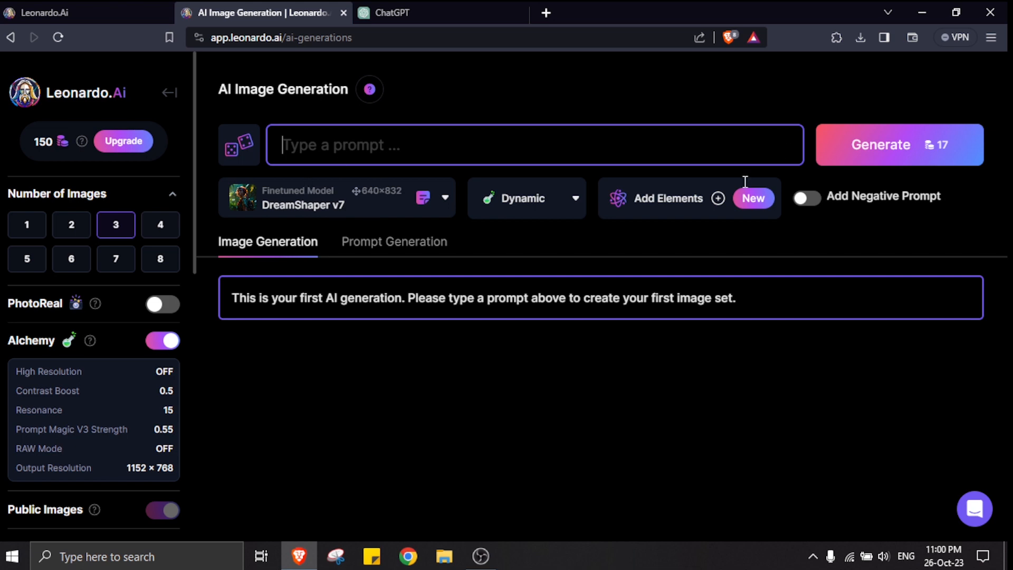
key("ctrl+v")
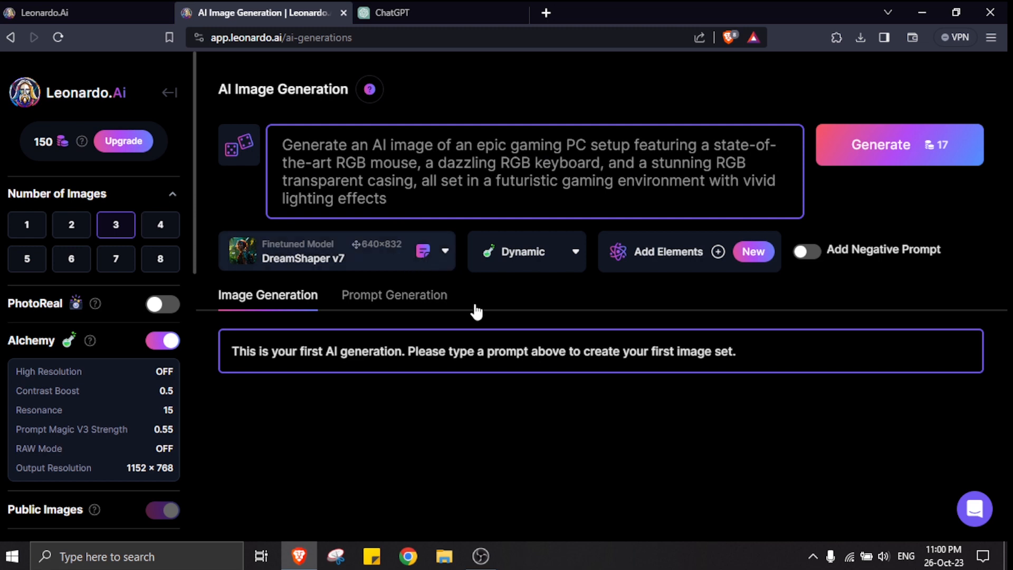
Review the list of finetuned models available for image generation and glance over the Leonardo.Ai homepage.
left_click(444, 251)
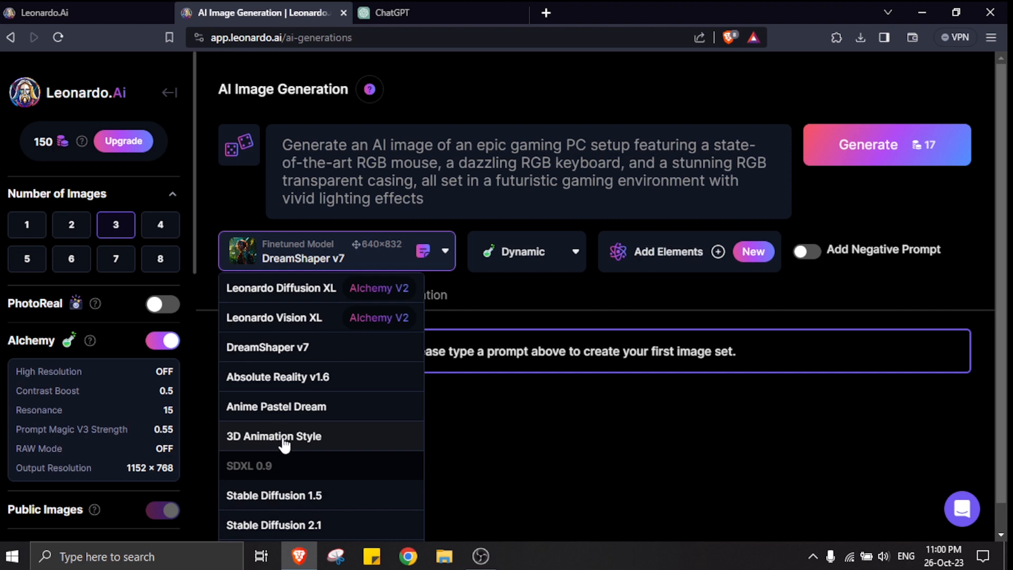
scroll(320, 412, "down", 1)
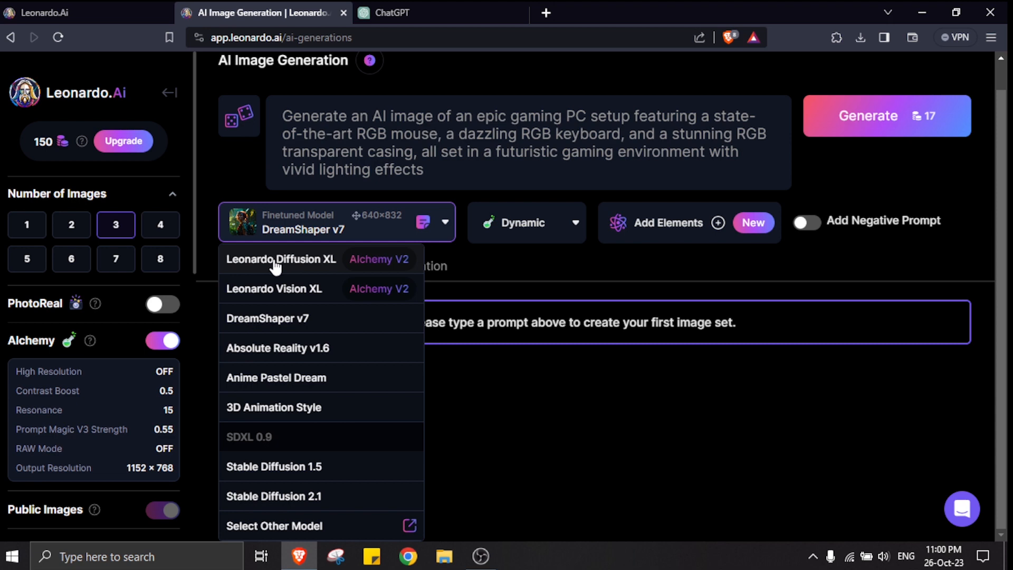
left_click(122, 4)
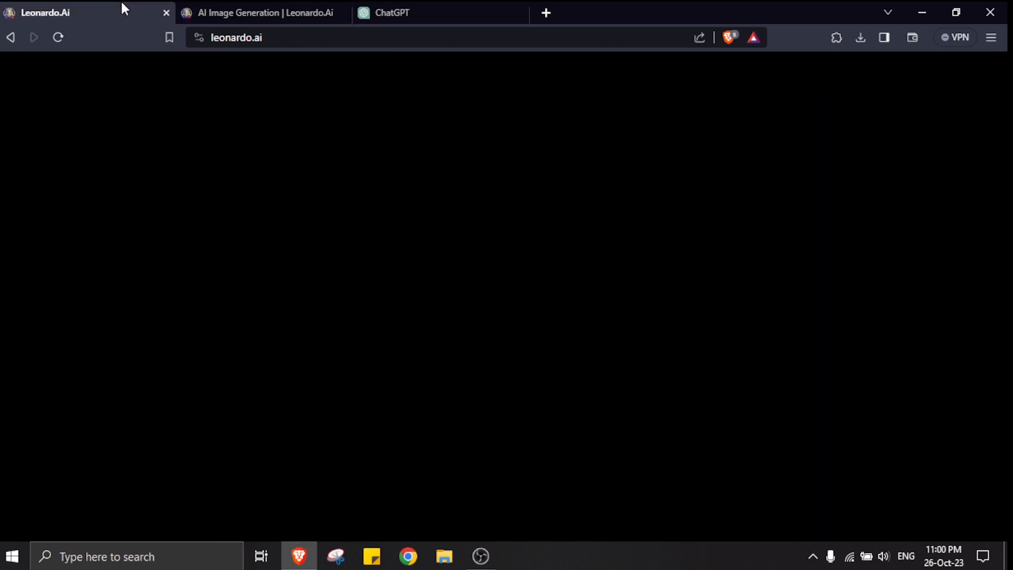
scroll(285, 393, "down", 4)
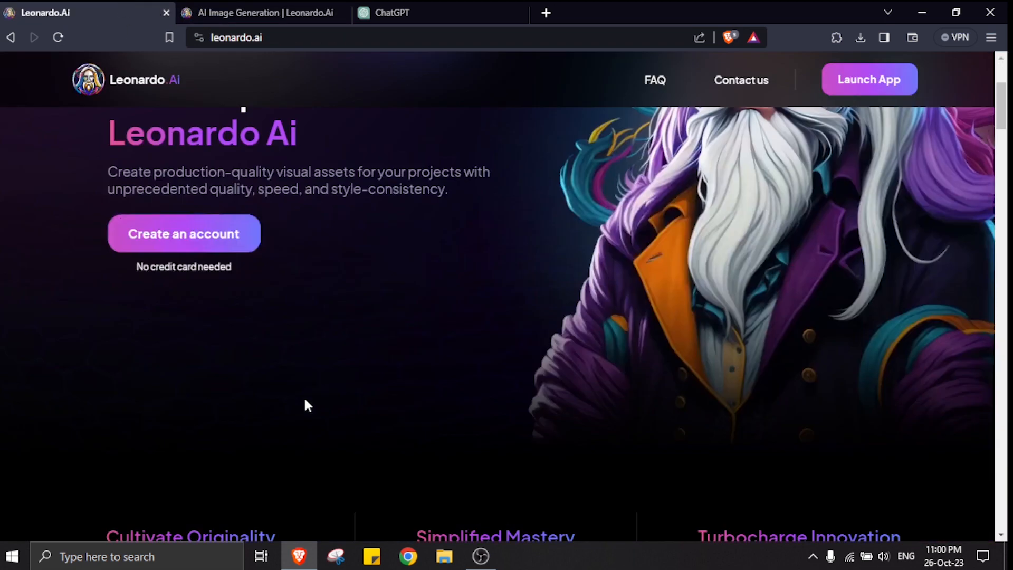
scroll(308, 406, "down", 5)
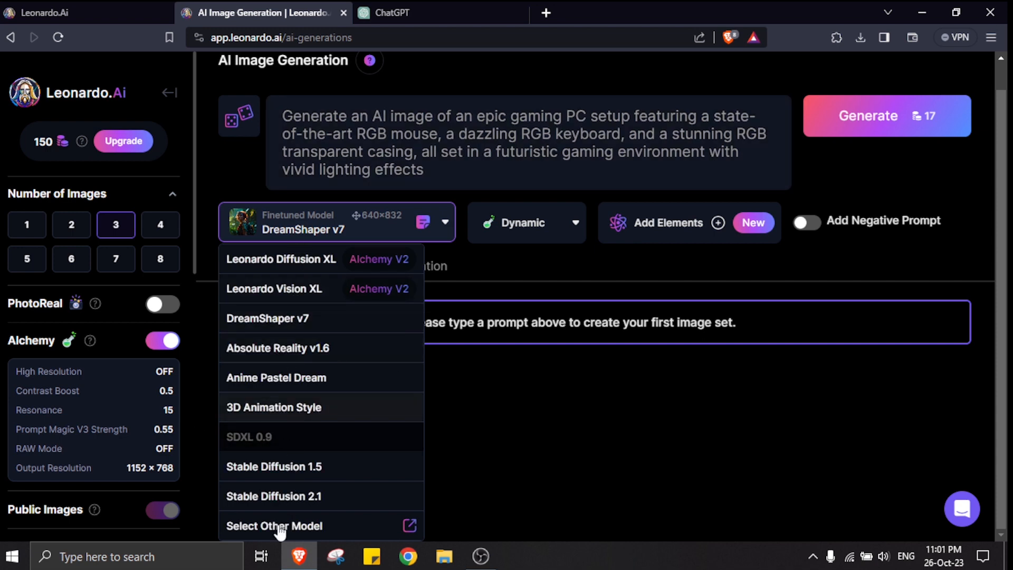
left_click(555, 226)
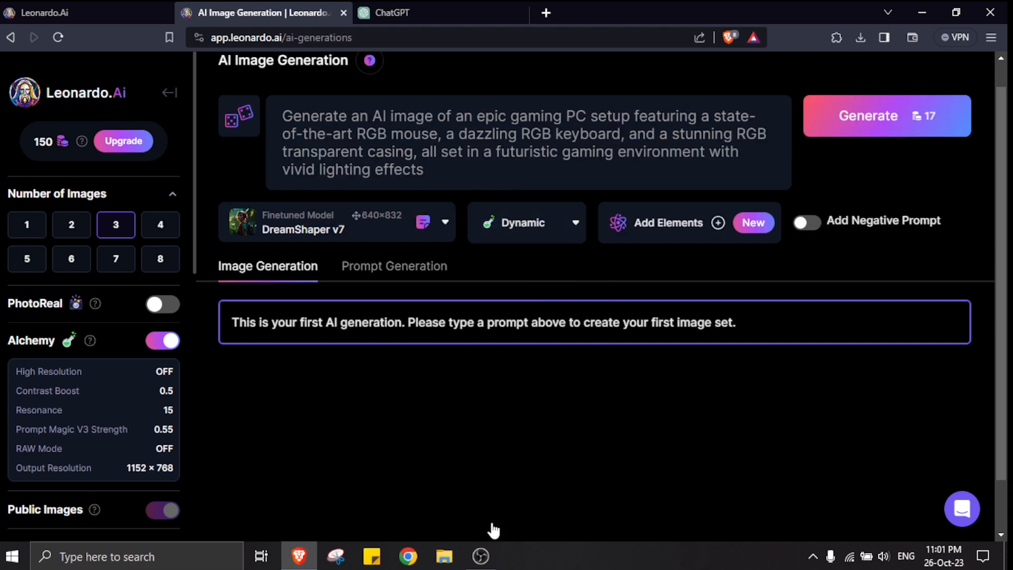
Set the image style to None and try to generate the images from the prompt.
left_click(522, 230)
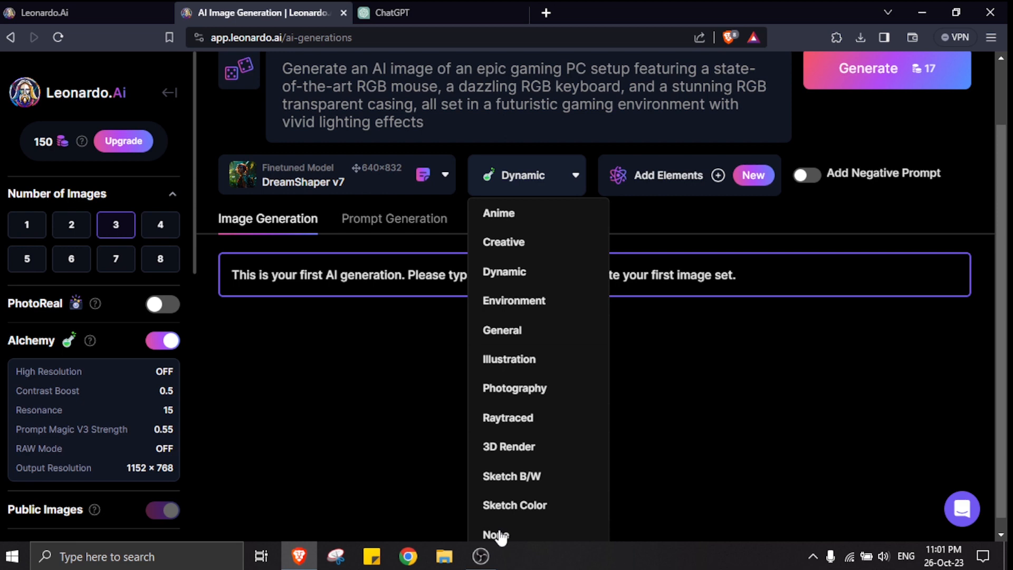
left_click(496, 535)
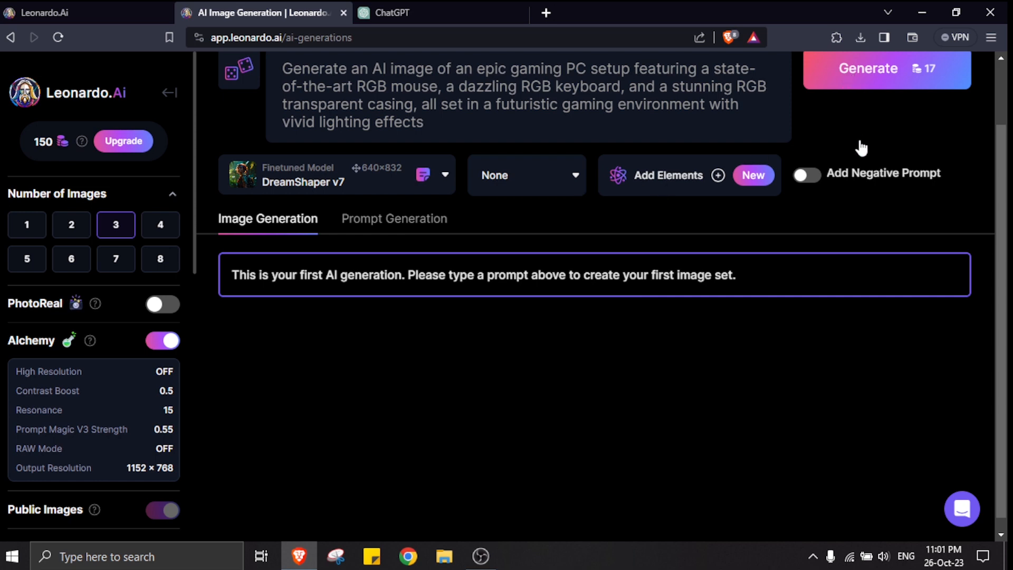
scroll(860, 148, "up", 2)
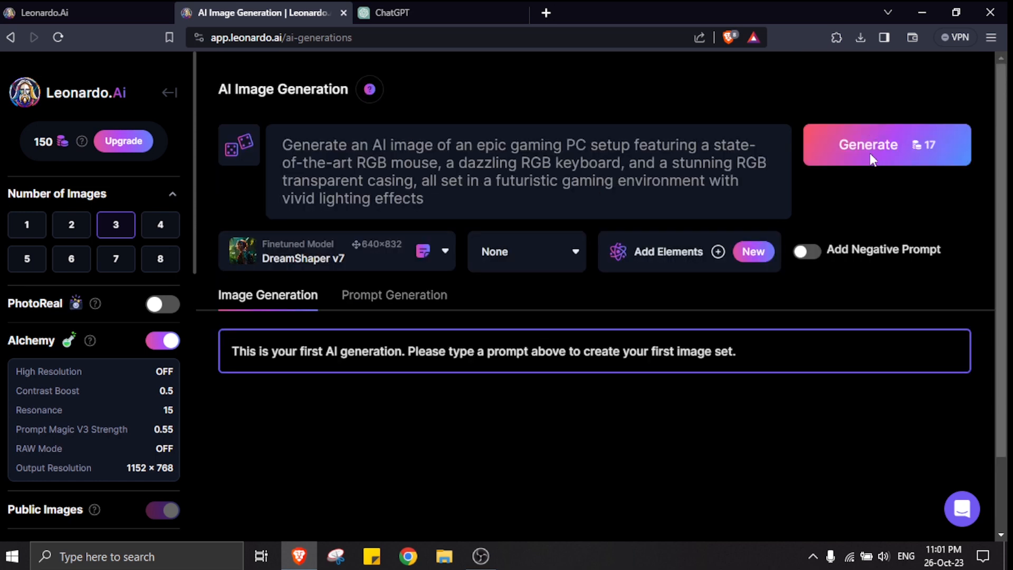
left_click(872, 161)
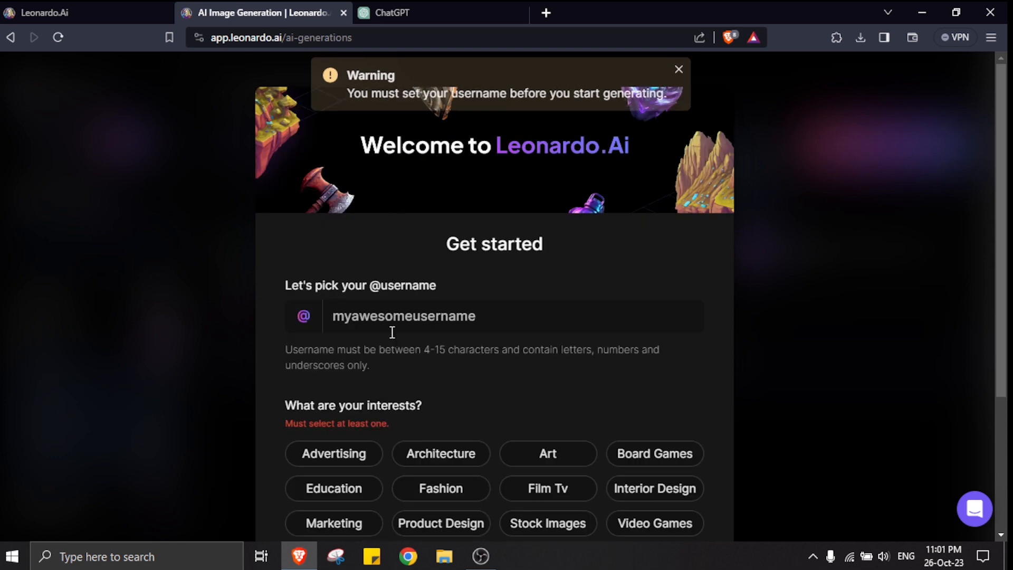
Enter "Aitechlk" as the username in the account setup form.
left_click(374, 318)
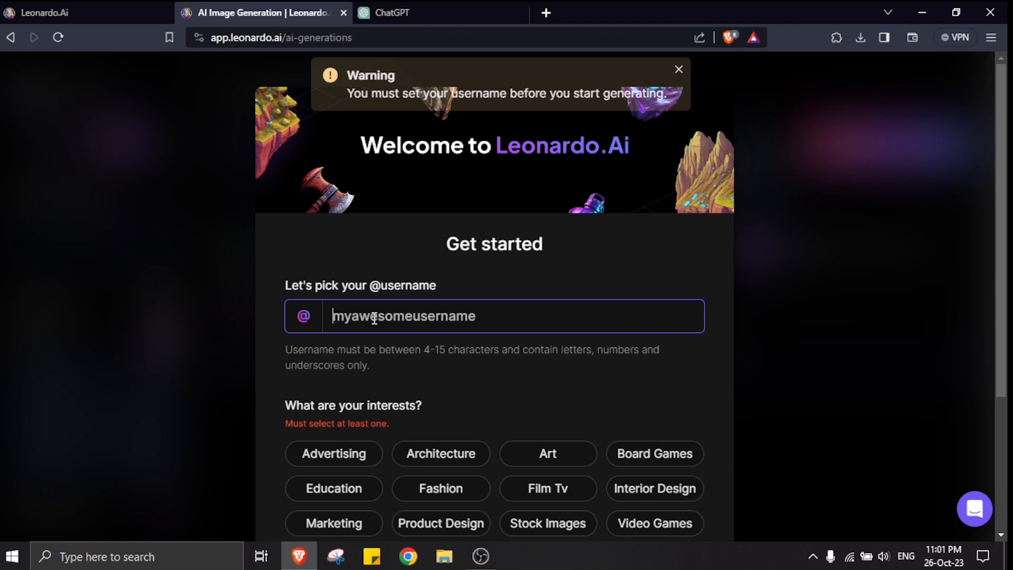
type("Aite")
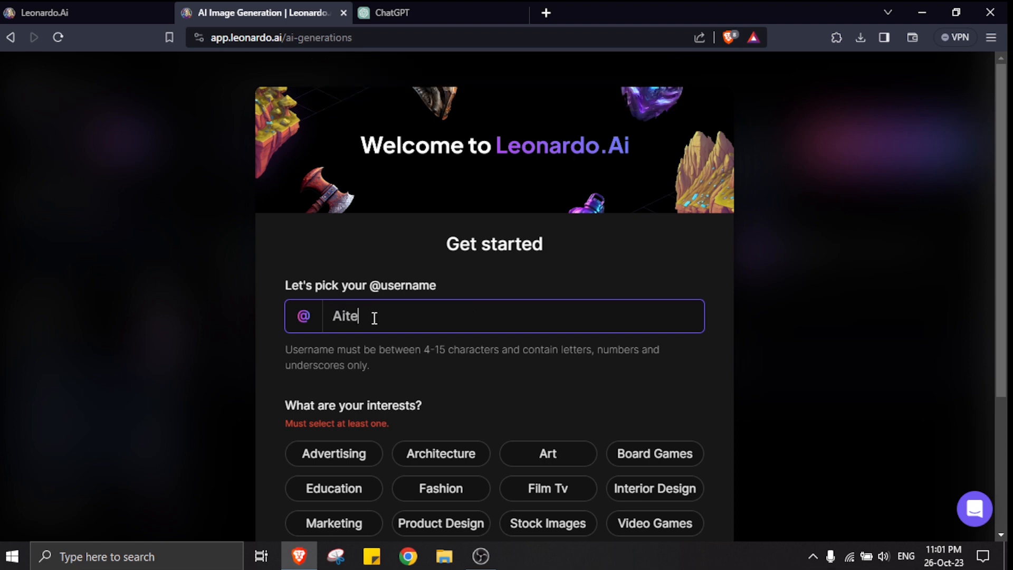
type("chk")
Choose Art and Fashion as interests and continue to the role question.
scroll(369, 316, "down", 4)
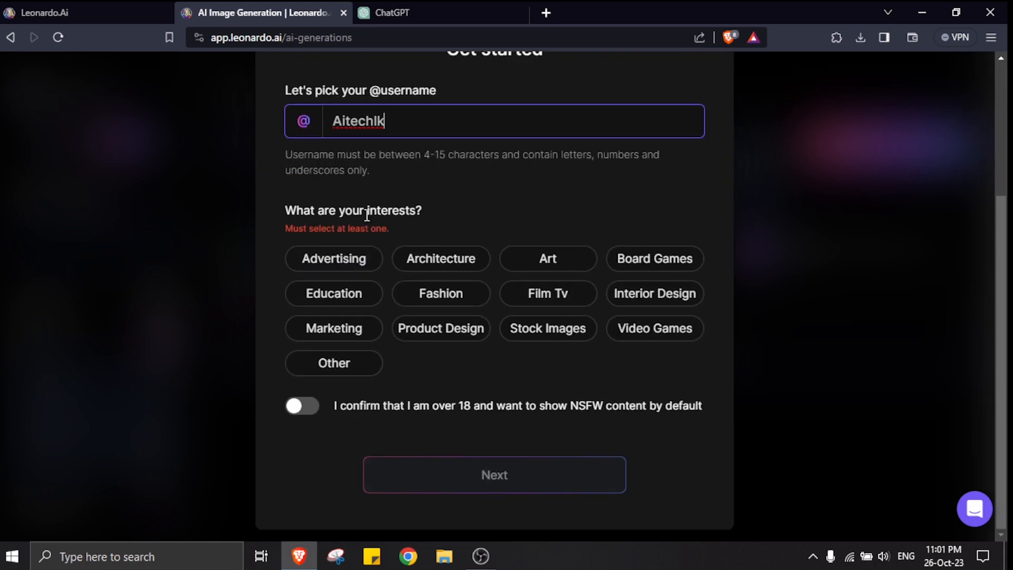
left_click(539, 263)
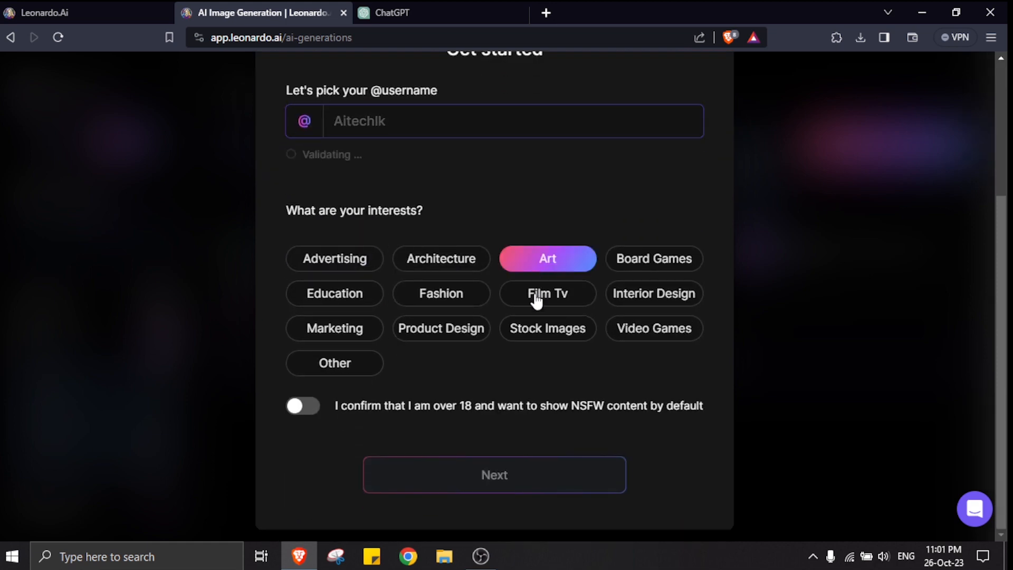
left_click(440, 299)
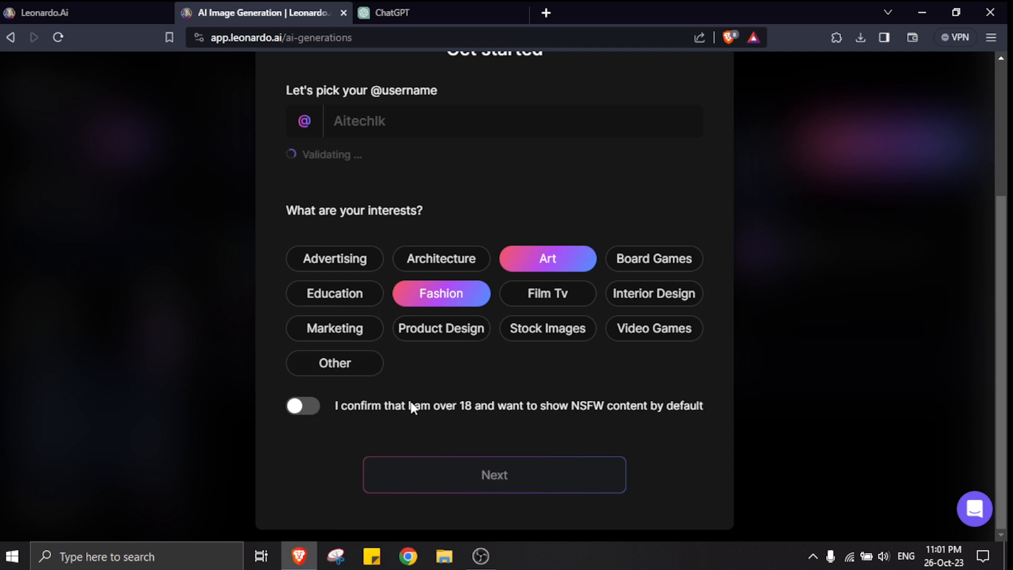
left_click(452, 481)
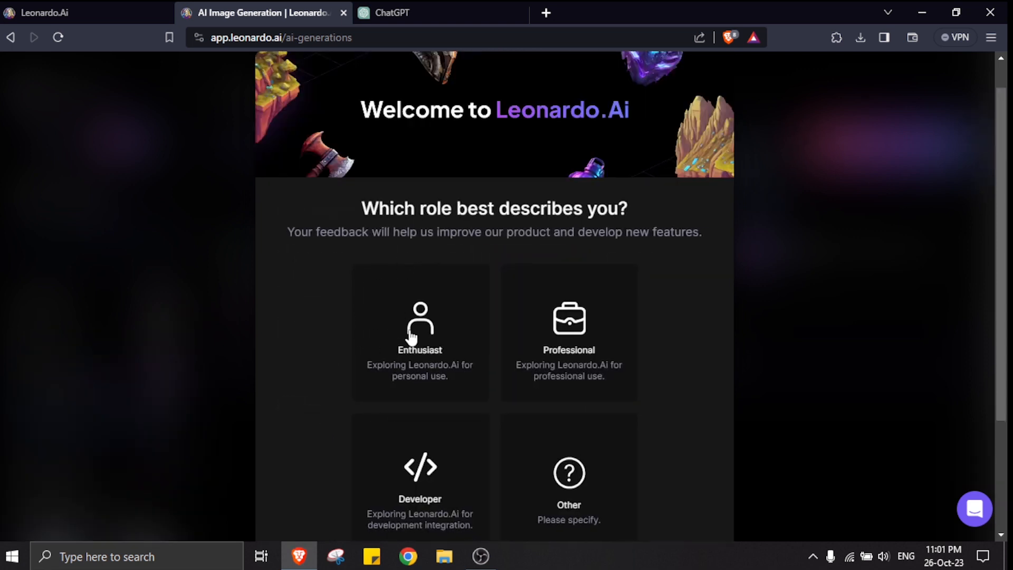
Finish the account setup with the Enthusiast role and start generating the three images from the prompt.
scroll(450, 344, "down", 2)
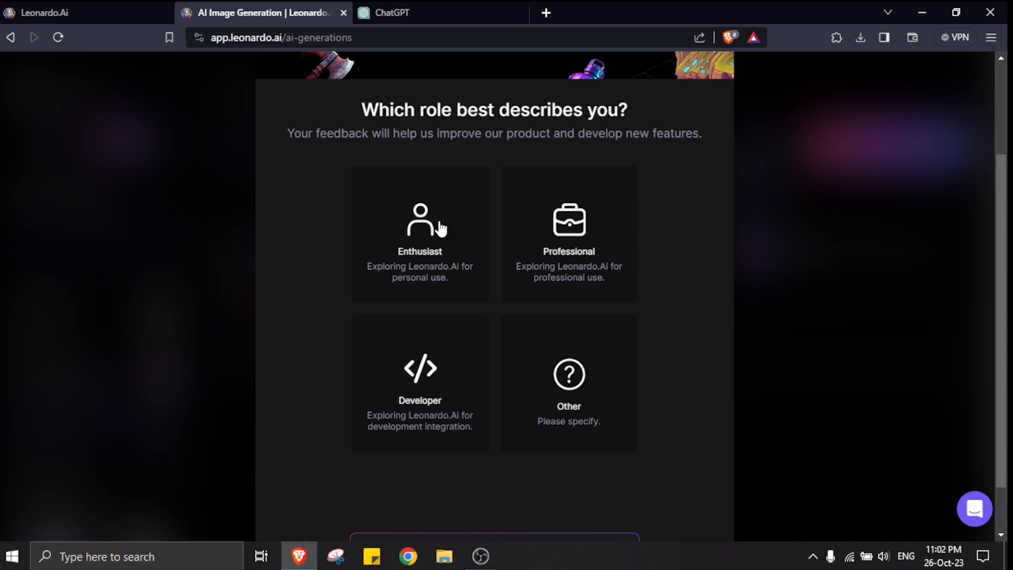
scroll(465, 284, "down", 1)
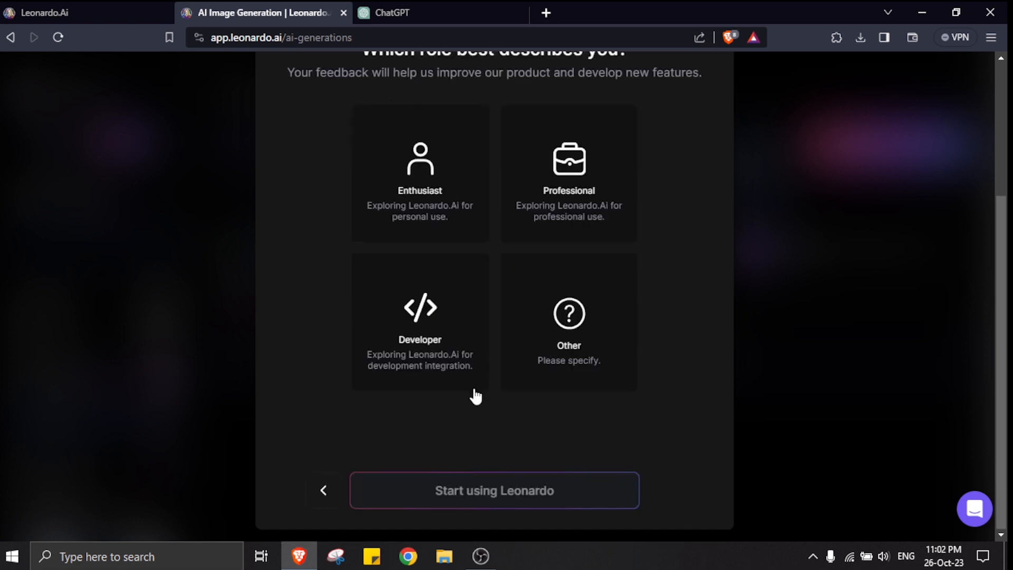
left_click(476, 494)
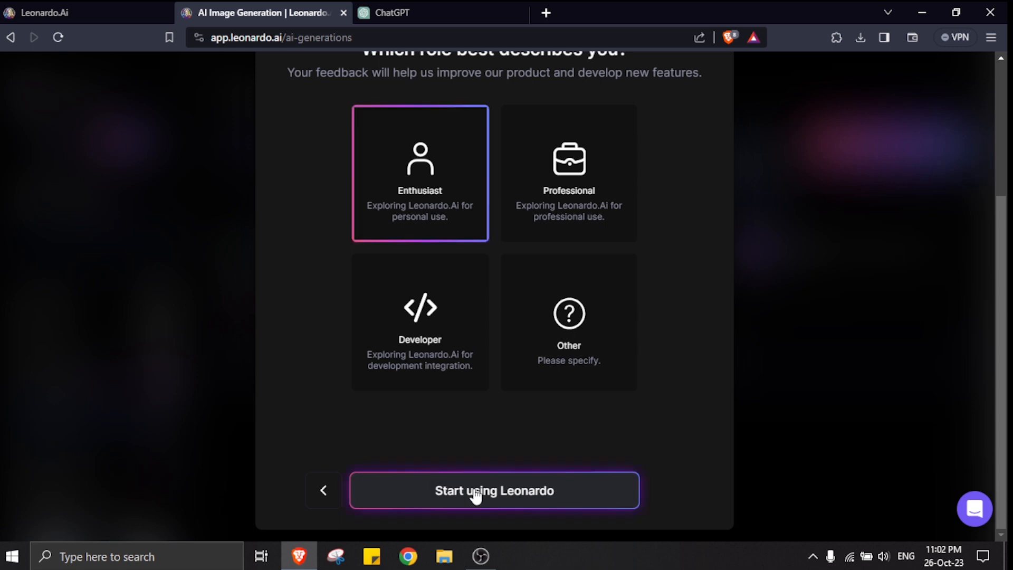
left_click(475, 494)
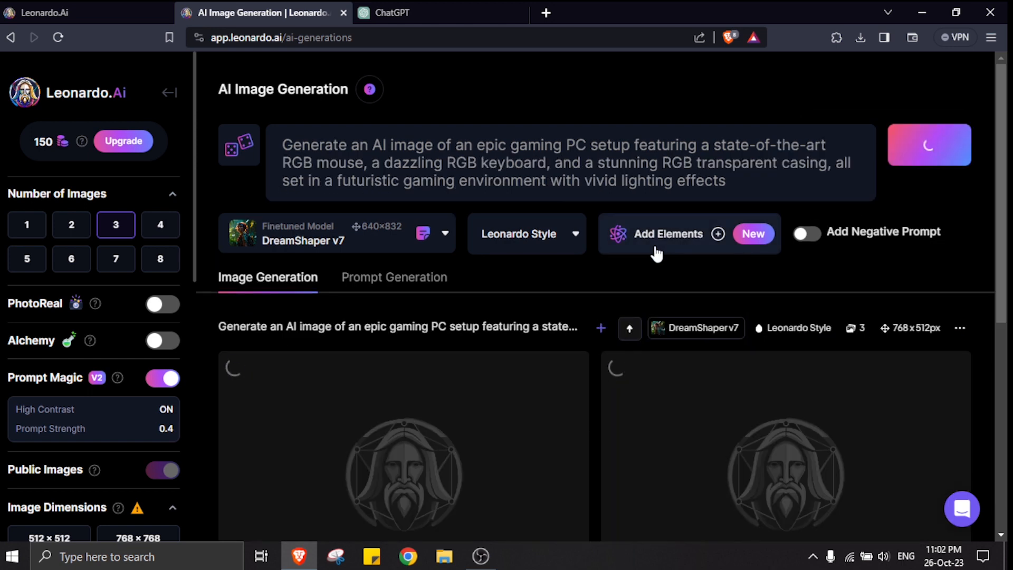
Look over the generated gaming PC images and open the first one at full size.
scroll(584, 267, "down", 4)
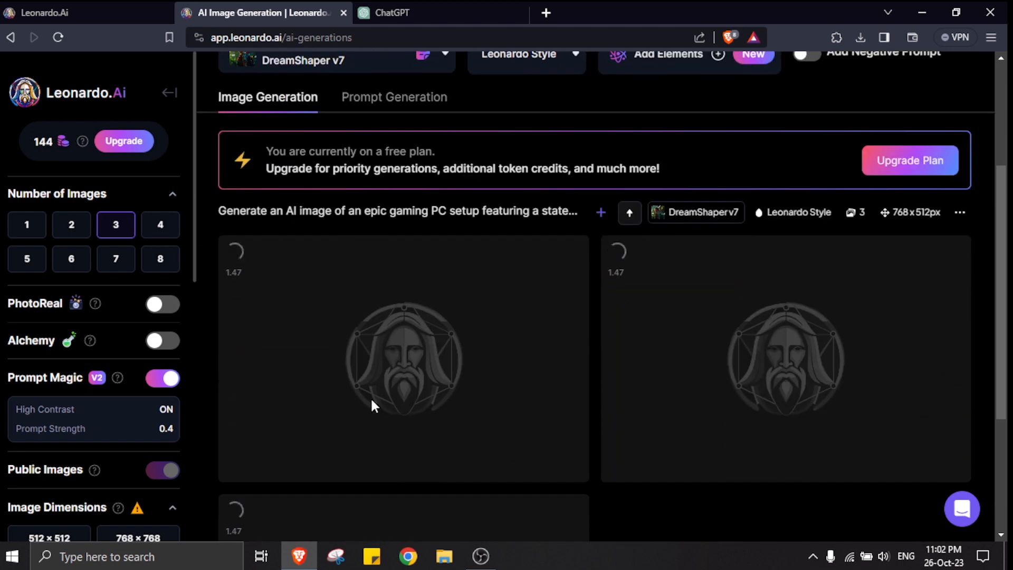
scroll(642, 380, "down", 4)
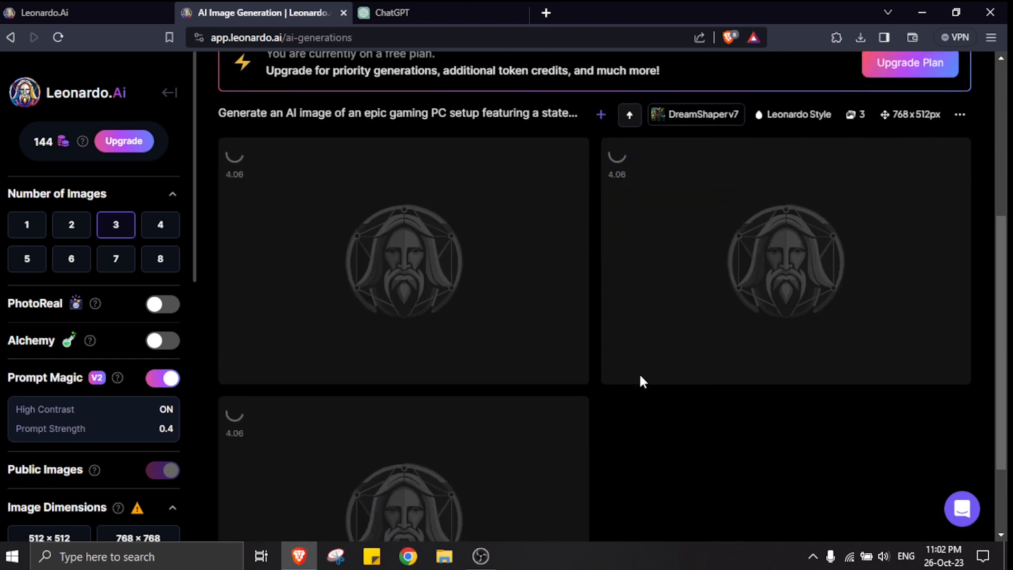
scroll(633, 398, "up", 2)
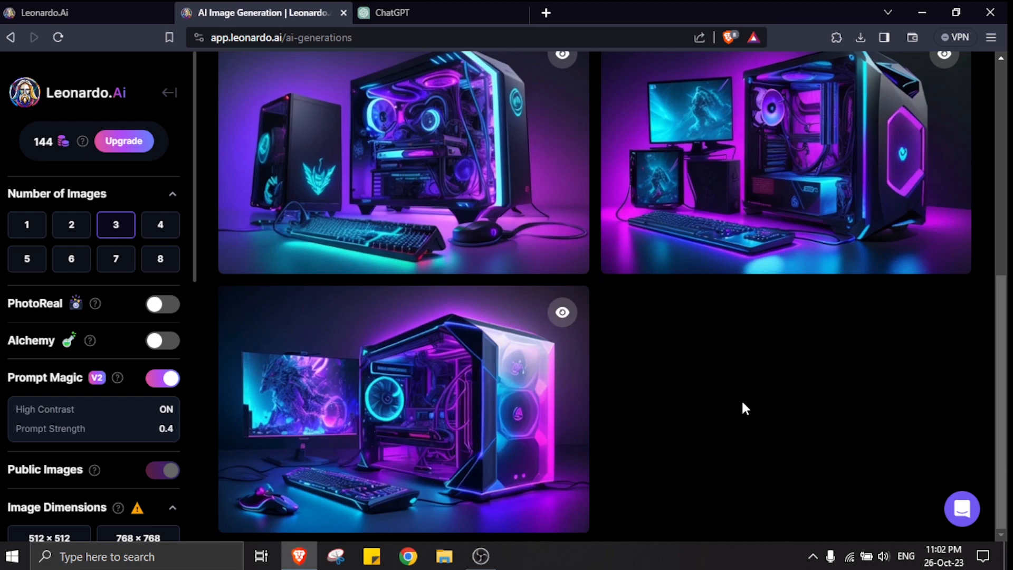
scroll(742, 400, "up", 2)
scroll(742, 400, "down", 2)
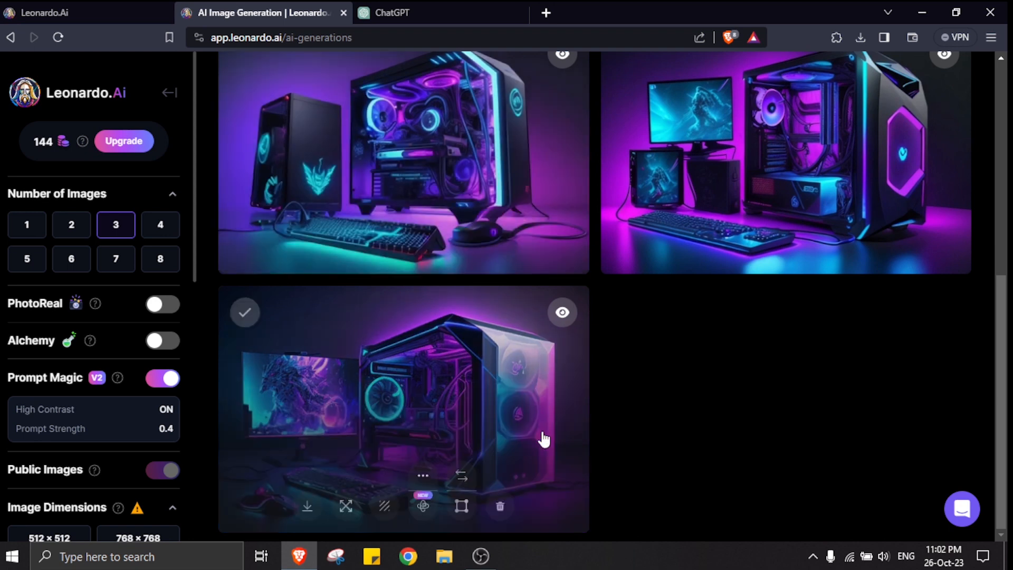
mouse_move(405, 154)
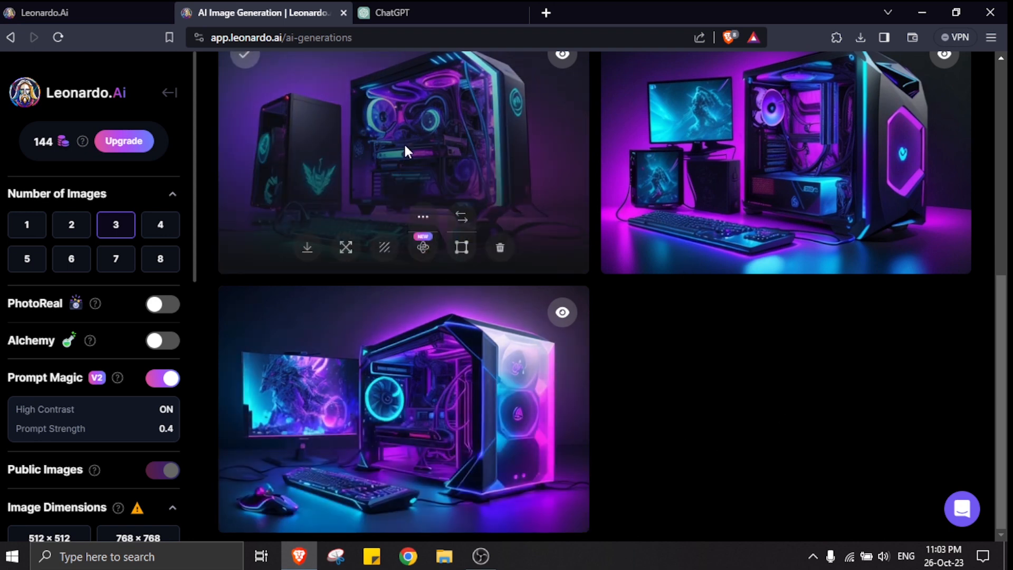
left_click(405, 150)
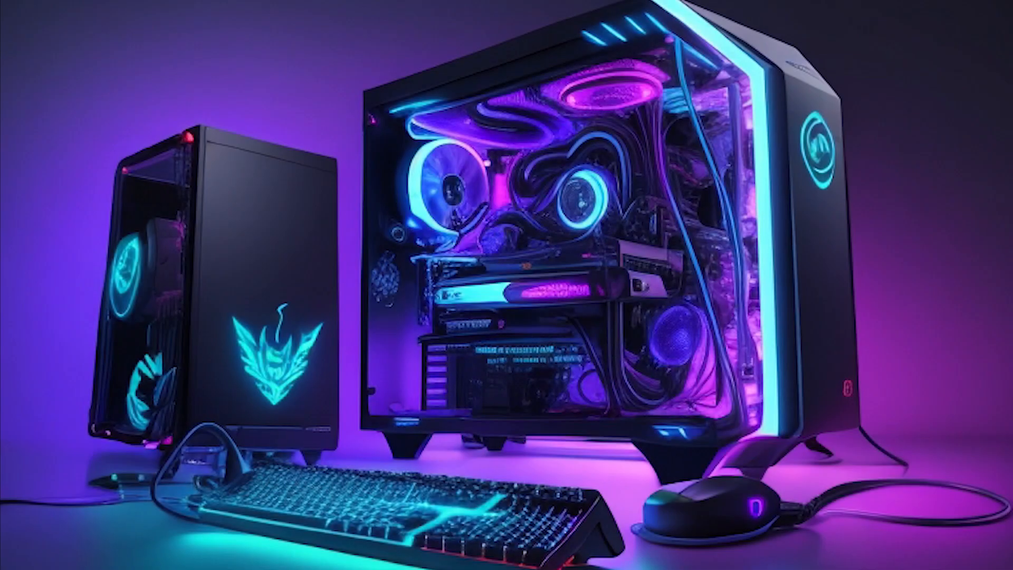